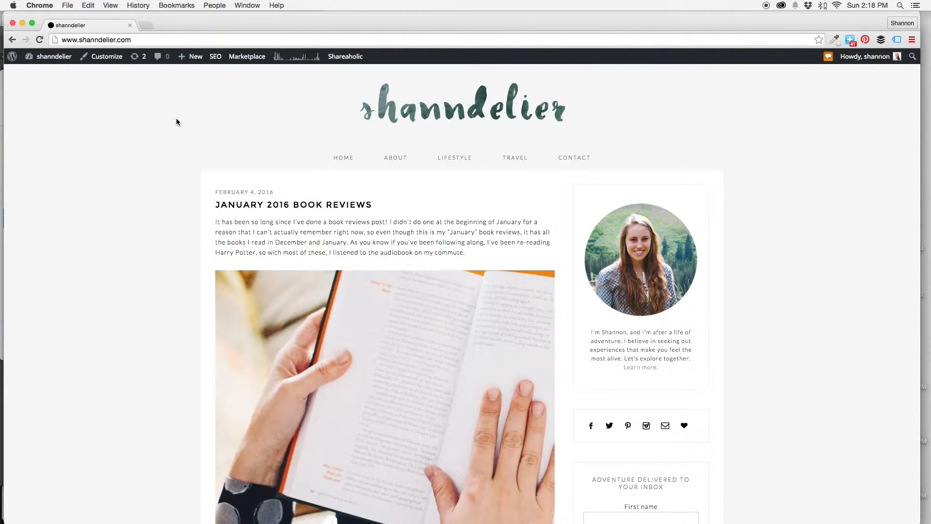
Step: Load analytics.google.com in a new browser tab
left_click(150, 30)
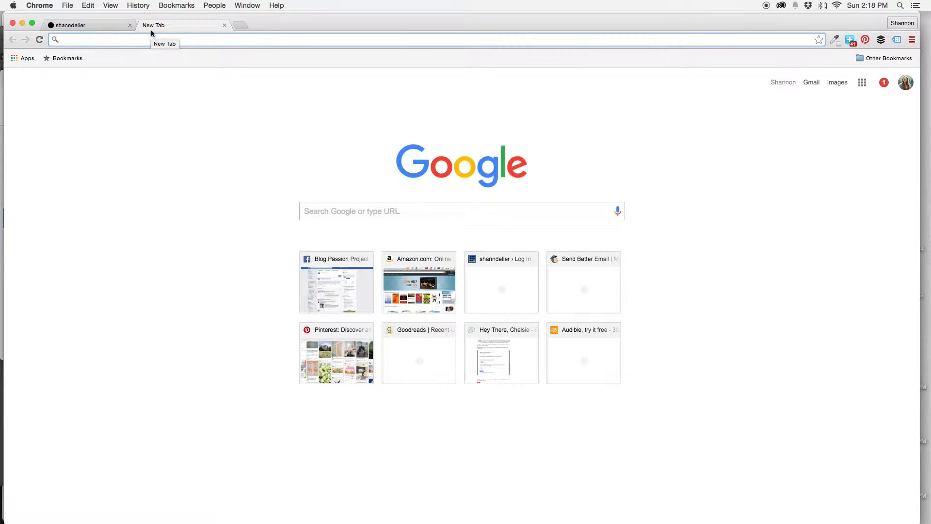
type("analytics.google.com")
key("Return")
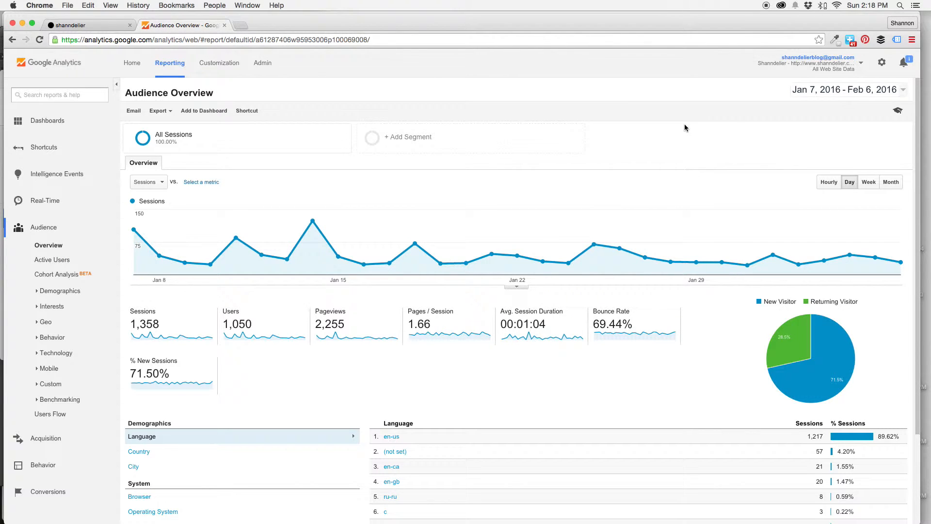
Step: Set the report's date range to Jan 1, 2016 – Jan 31, 2016 and apply it
left_click(834, 93)
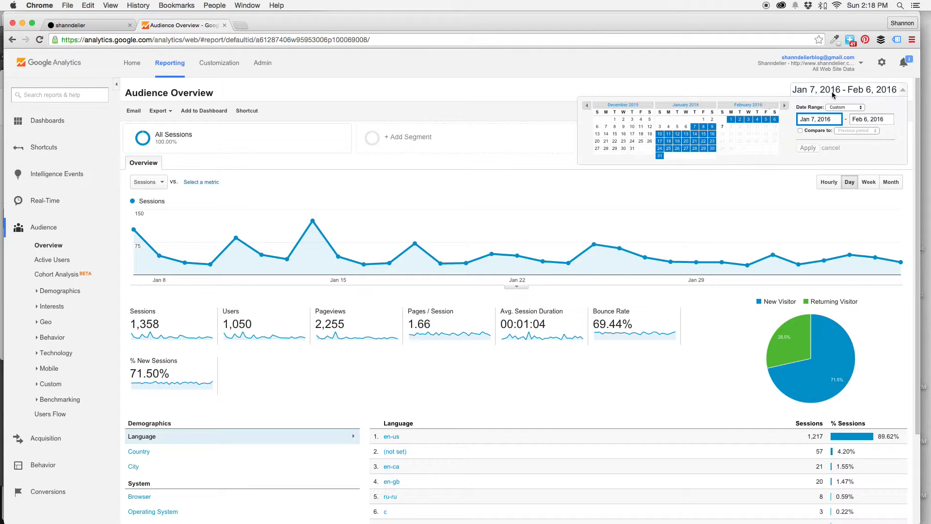
left_click(703, 120)
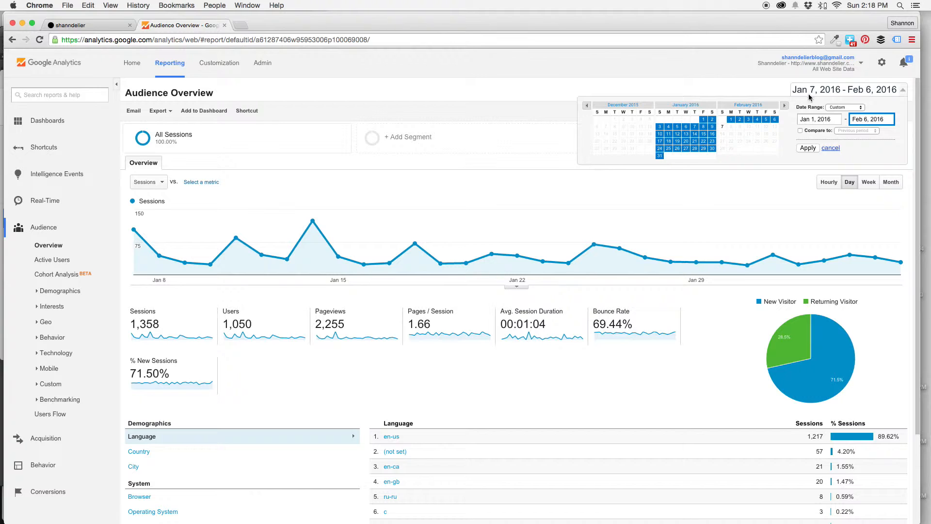
left_click(660, 155)
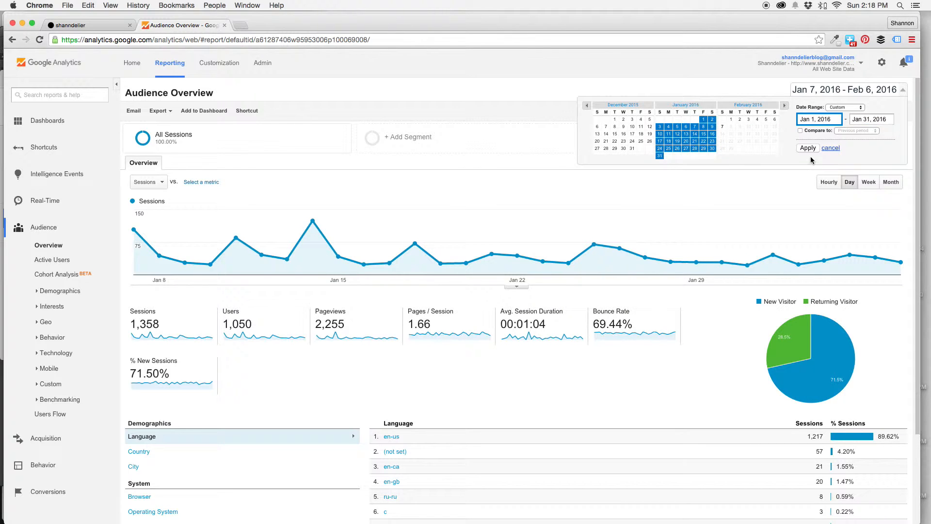
left_click(808, 148)
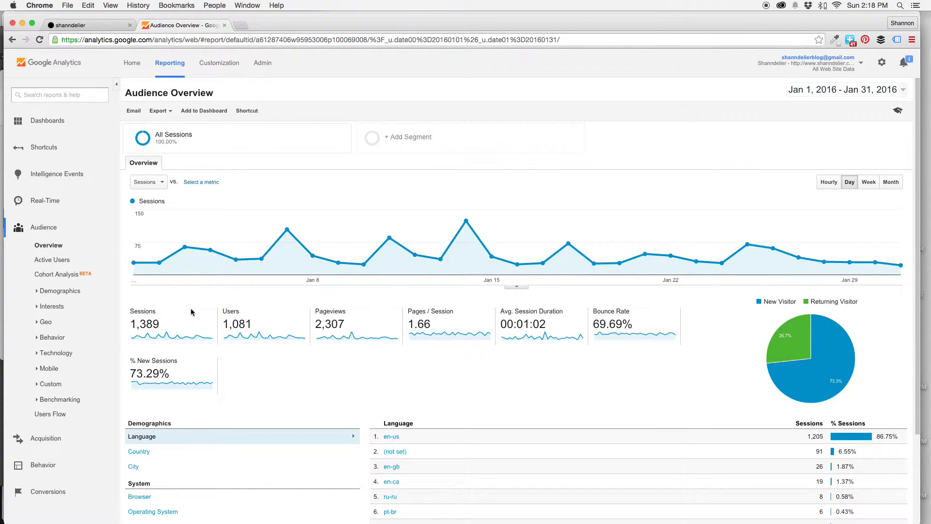
Step: Review the Audience Overview metrics and break the sessions down by country
mouse_move(192, 310)
scroll(497, 386, "down", 2)
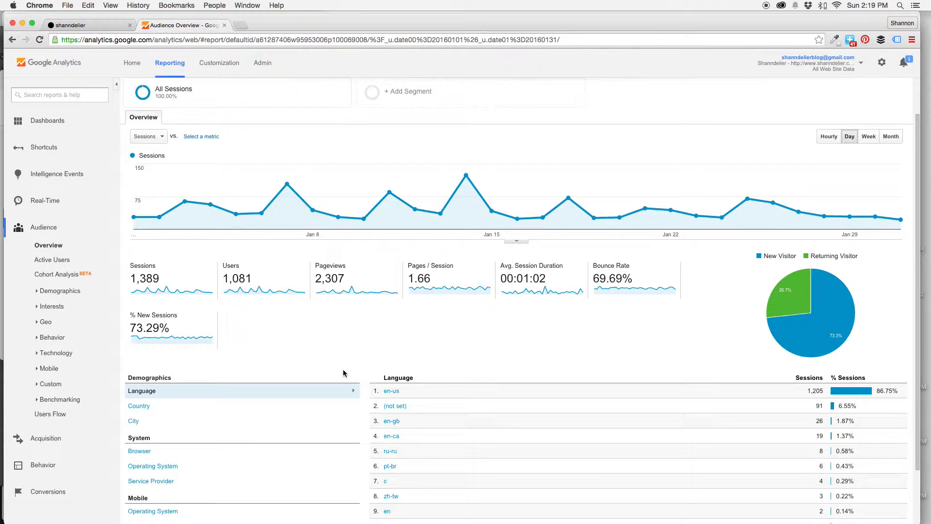
scroll(343, 373, "down", 1)
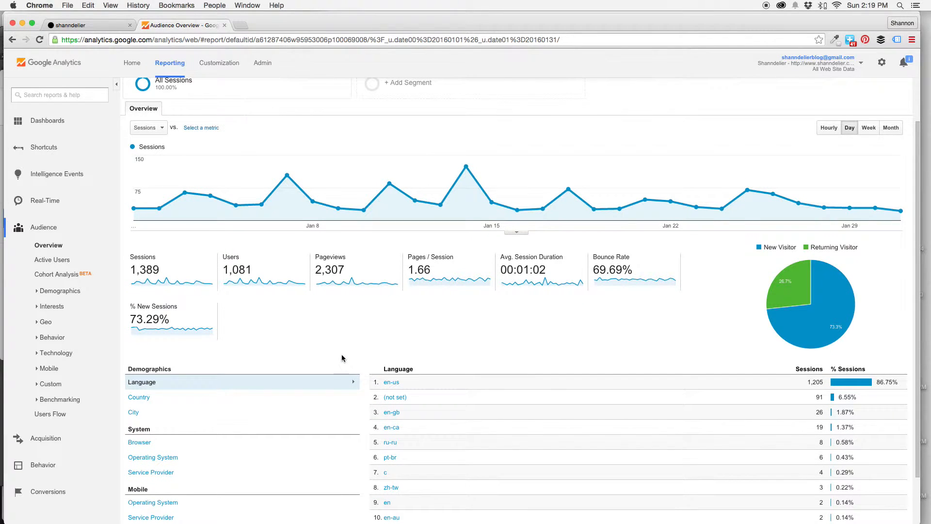
scroll(336, 347, "down", 1)
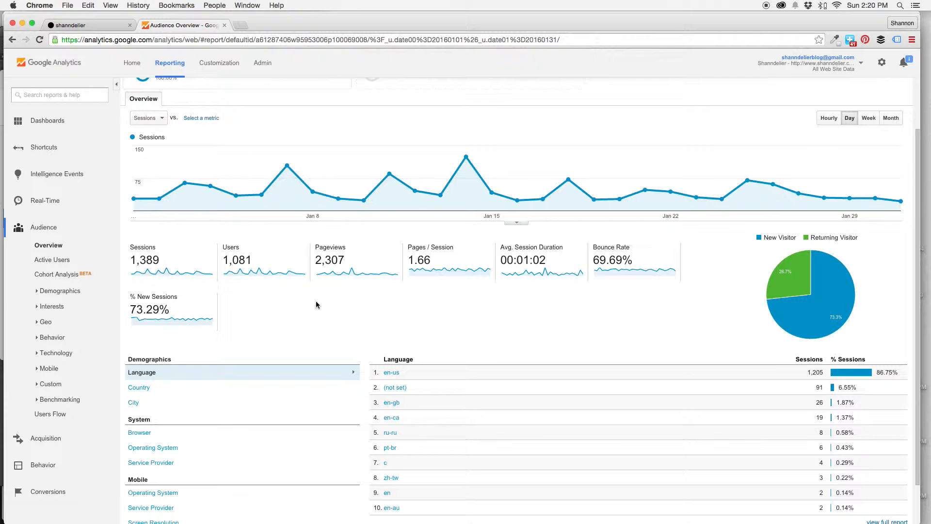
scroll(369, 326, "down", 2)
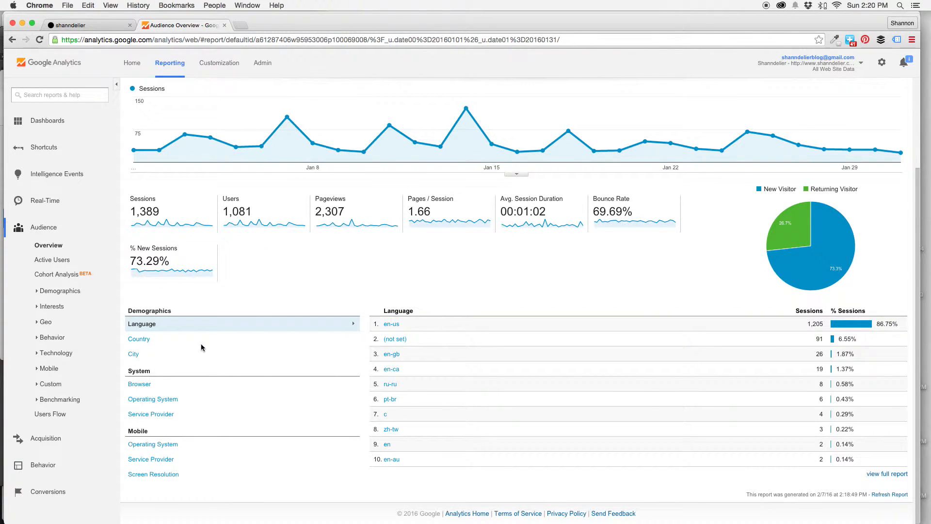
left_click(148, 341)
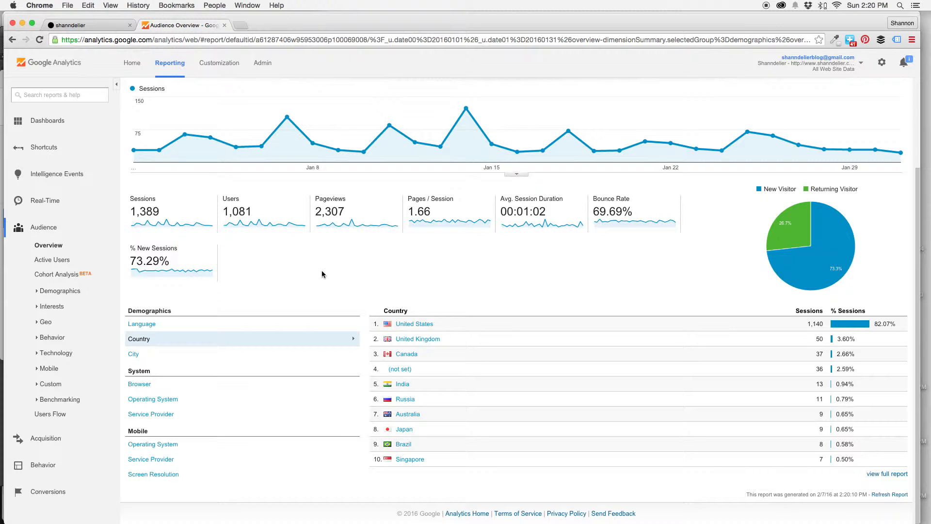
Step: Open the audience's Demographics overview to view visitor age and gender
scroll(360, 293, "up", 2)
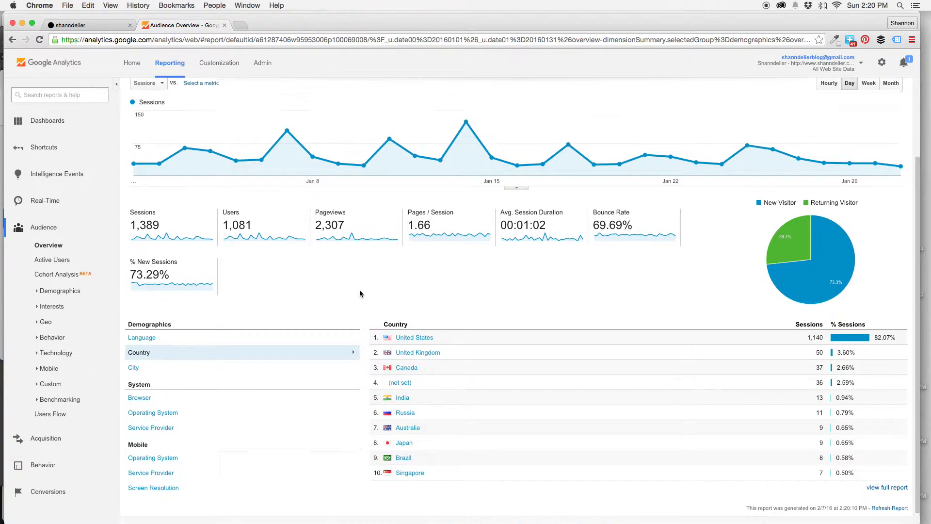
scroll(360, 293, "up", 1)
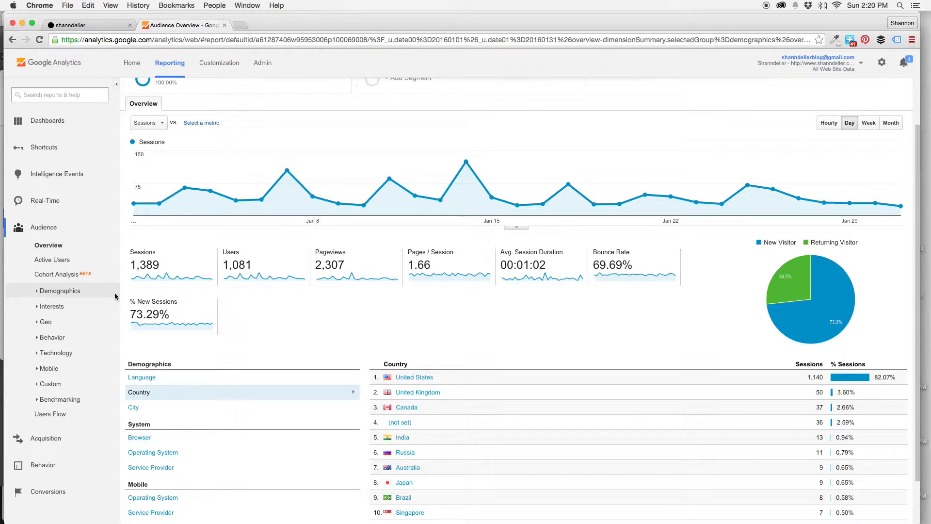
left_click(72, 292)
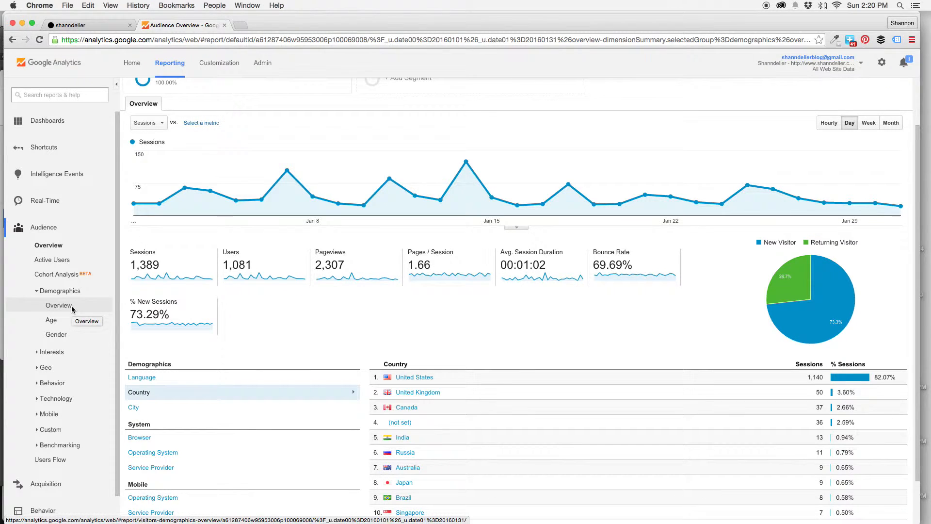
left_click(72, 307)
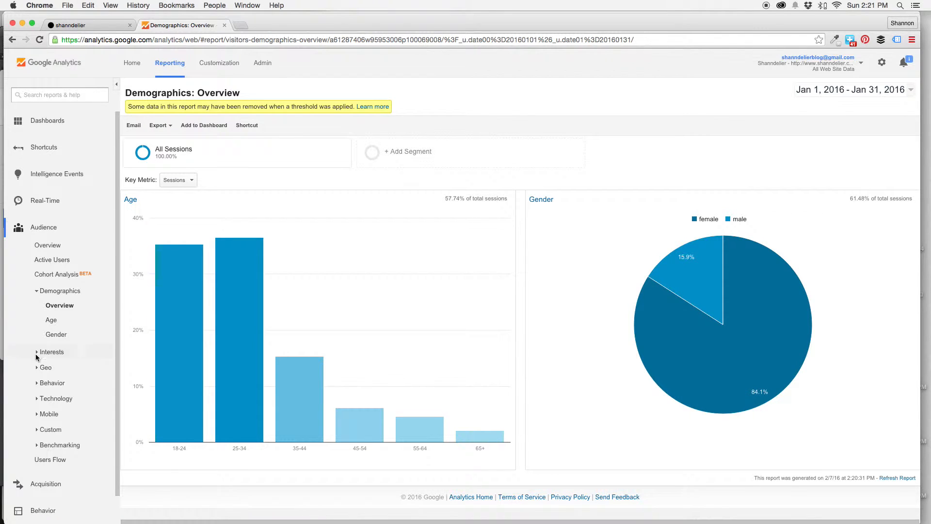
Step: Open the New vs Returning report under the audience's behavior reports
left_click(63, 383)
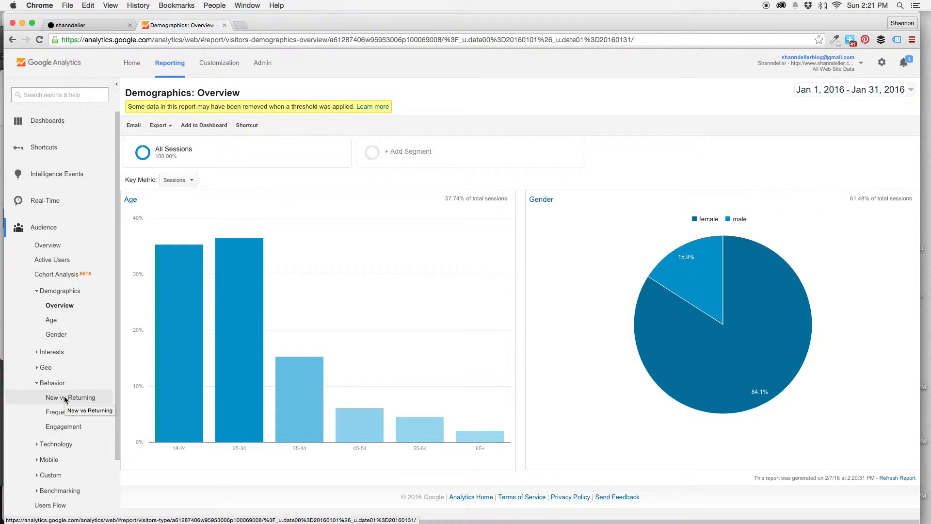
left_click(64, 396)
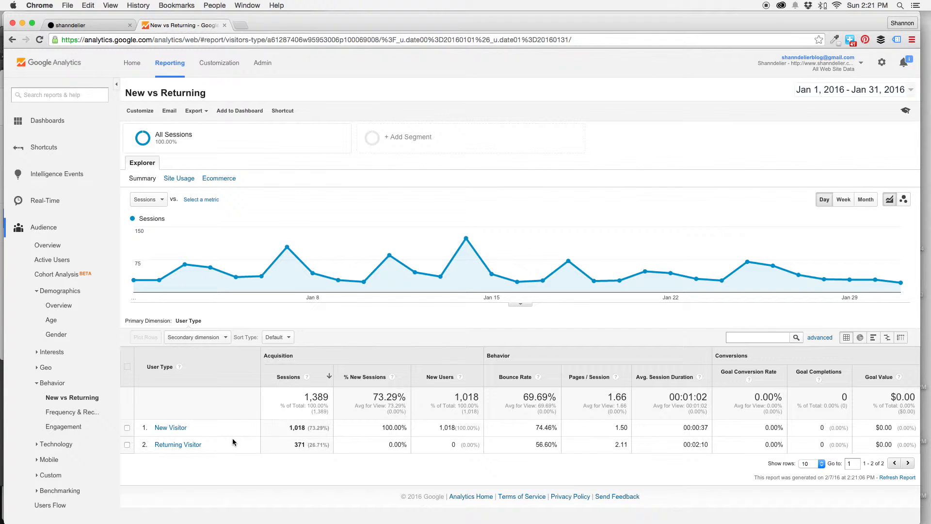
Step: Open the audience's Mobile overview to compare desktop, mobile and tablet sessions
scroll(53, 399, "down", 3)
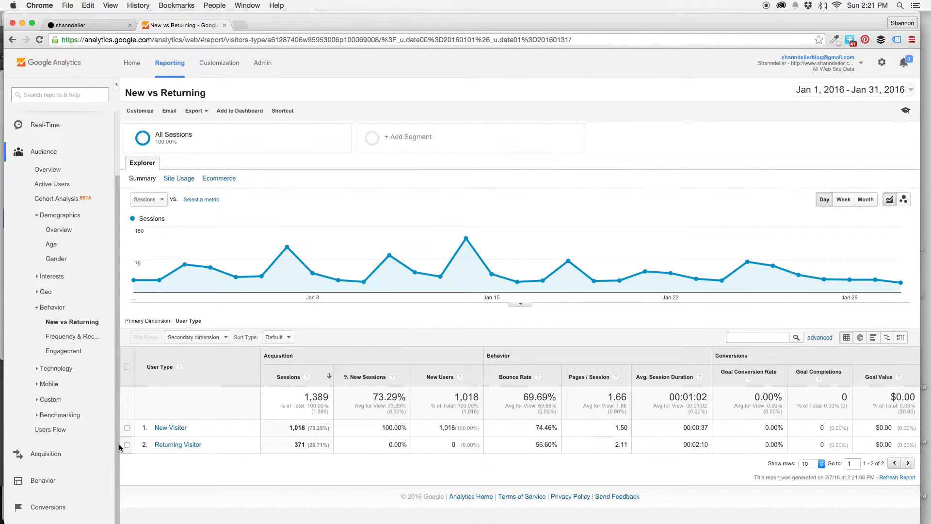
left_click(48, 386)
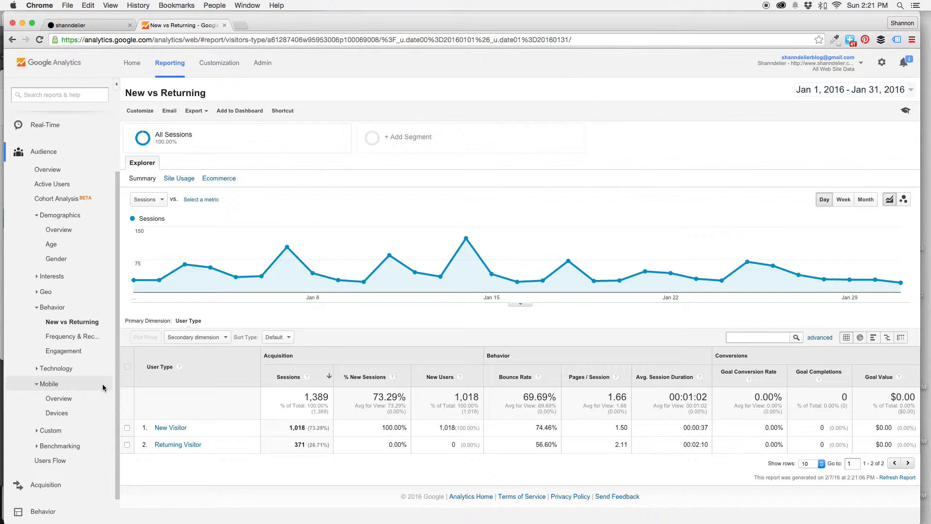
left_click(62, 399)
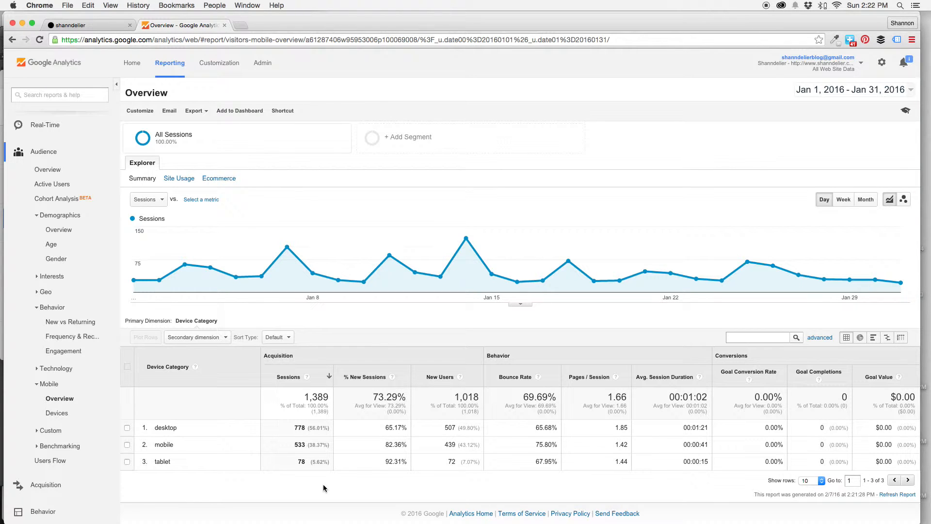
Step: Open the Users Flow report and examine through traffic, drop-offs and paths from the starting pages to further interactions
scroll(107, 441, "down", 2)
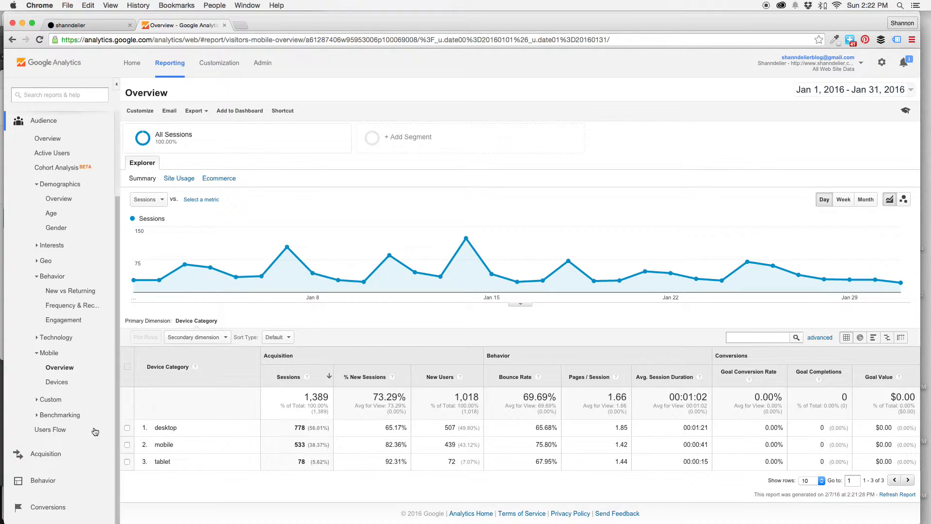
left_click(57, 434)
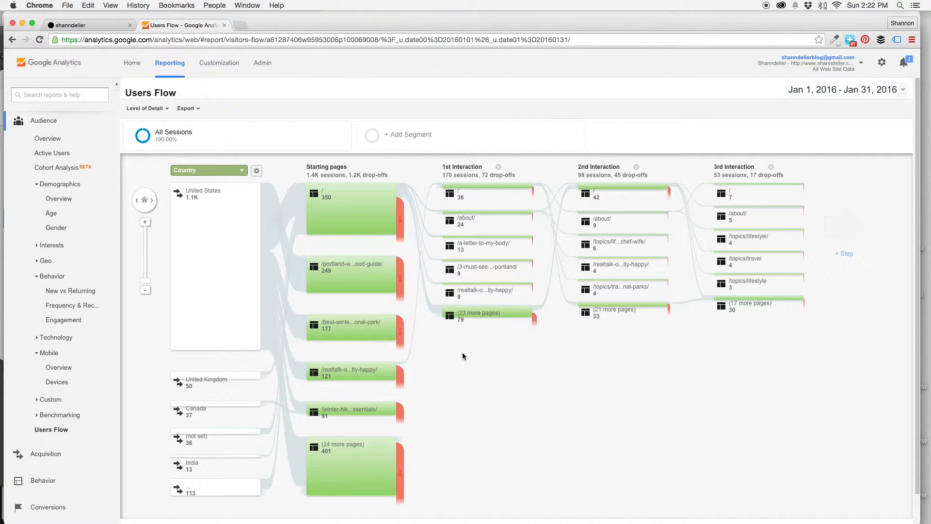
mouse_move(359, 205)
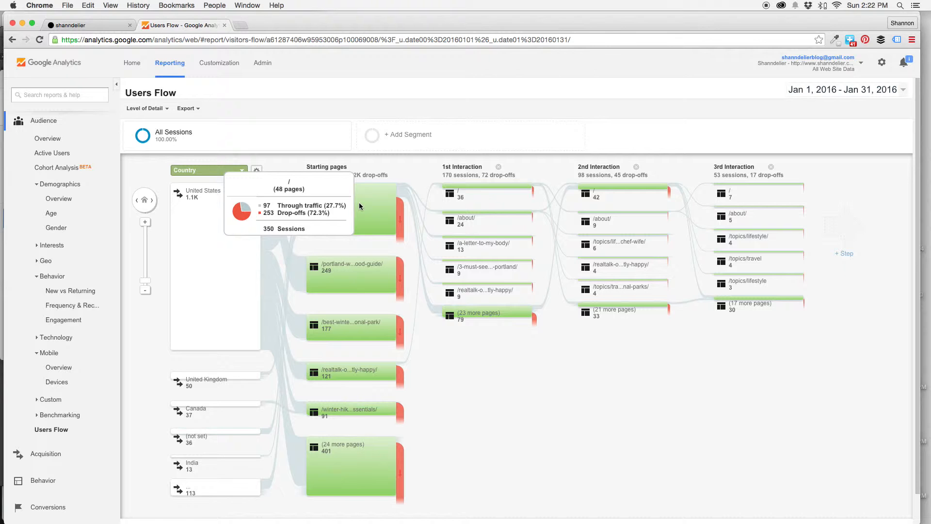
mouse_move(401, 214)
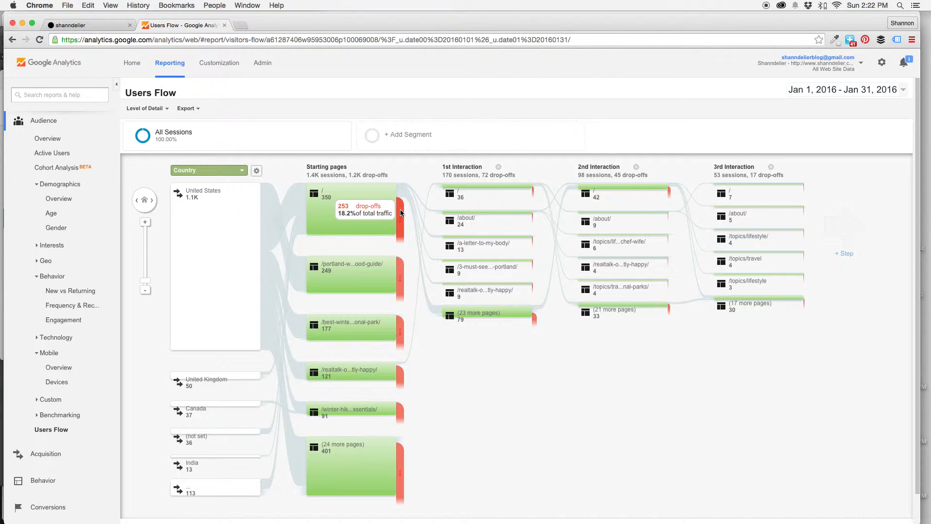
mouse_move(402, 191)
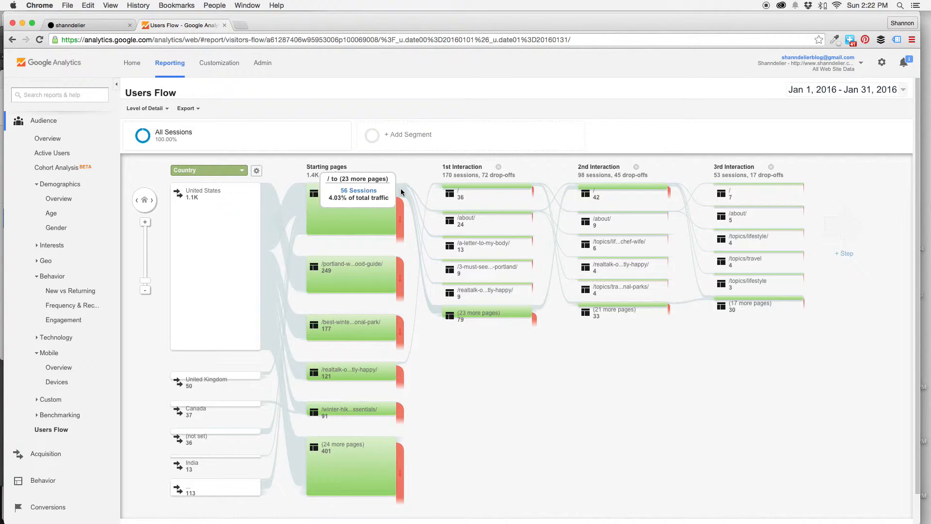
mouse_move(452, 216)
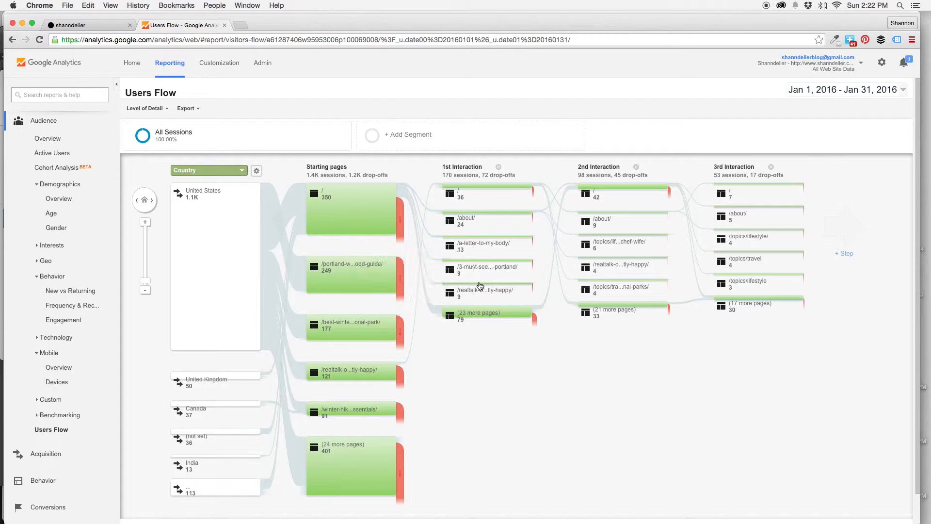
mouse_move(477, 285)
scroll(519, 421, "down", 1)
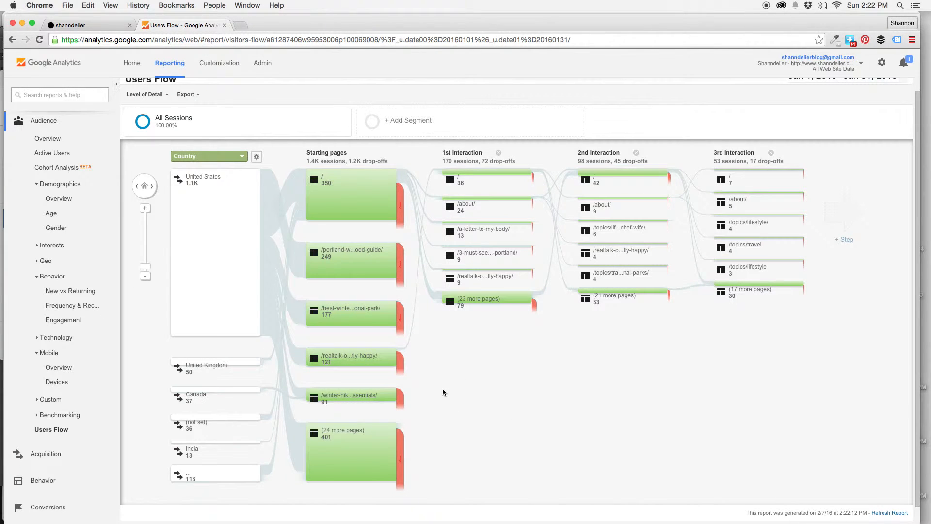
mouse_move(363, 264)
scroll(559, 387, "down", 1)
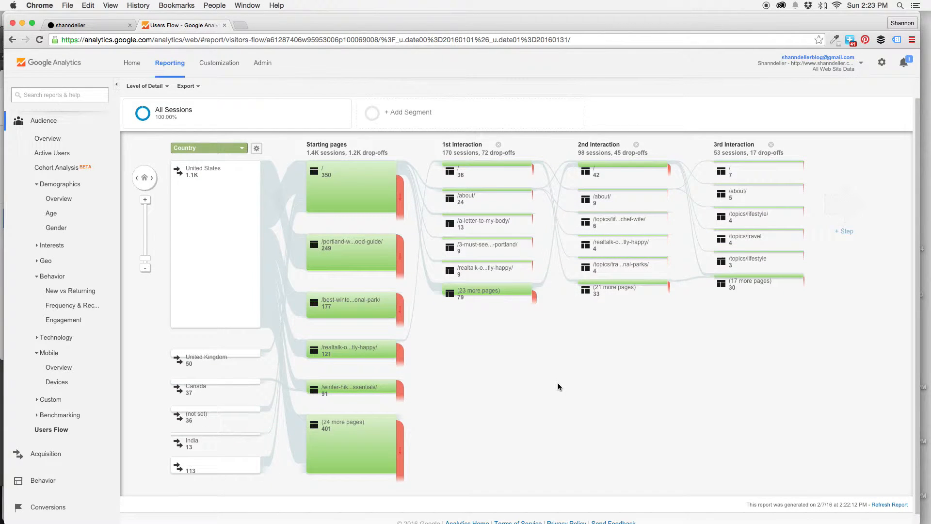
scroll(143, 416, "down", 1)
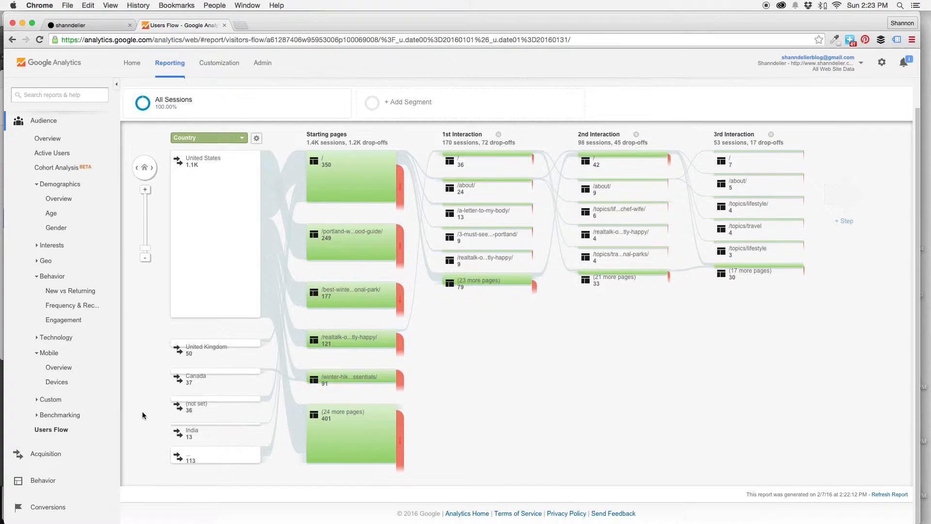
Step: Open the Channels report for all traffic in the acquisition reports
left_click(54, 456)
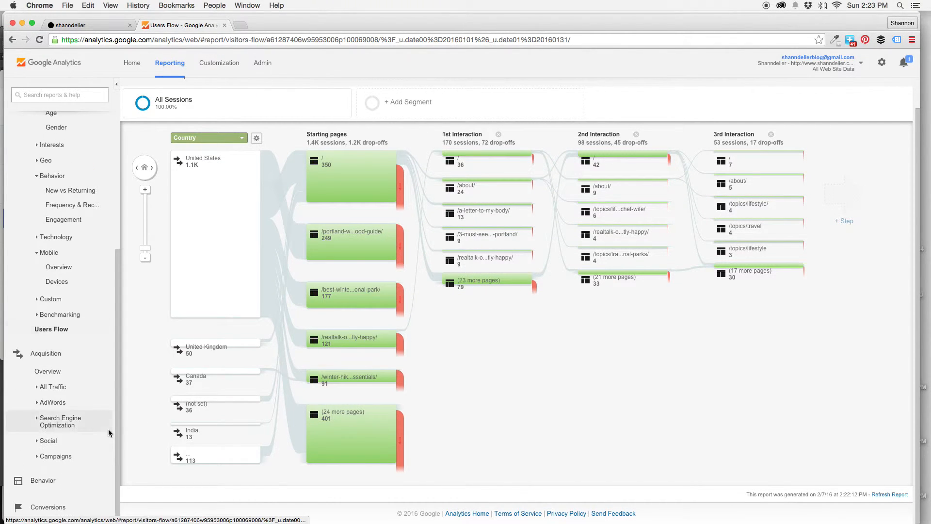
left_click(66, 388)
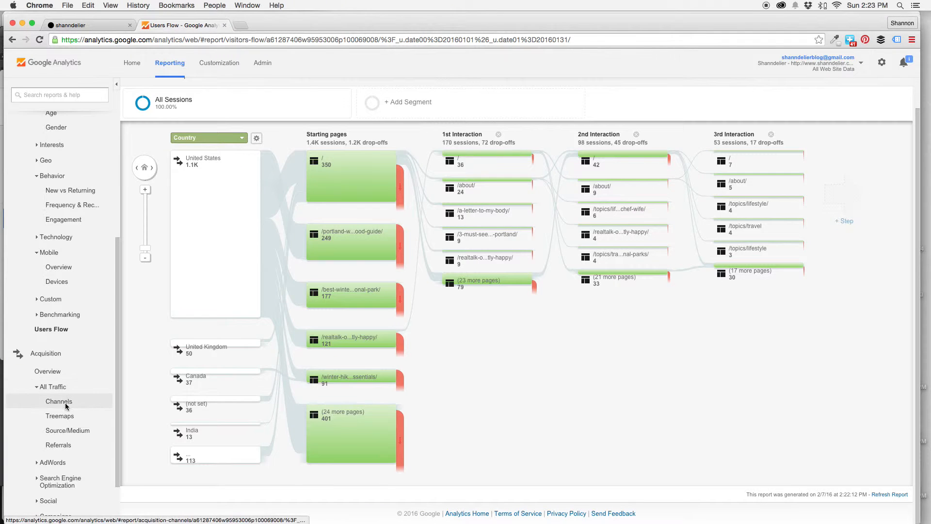
left_click(63, 403)
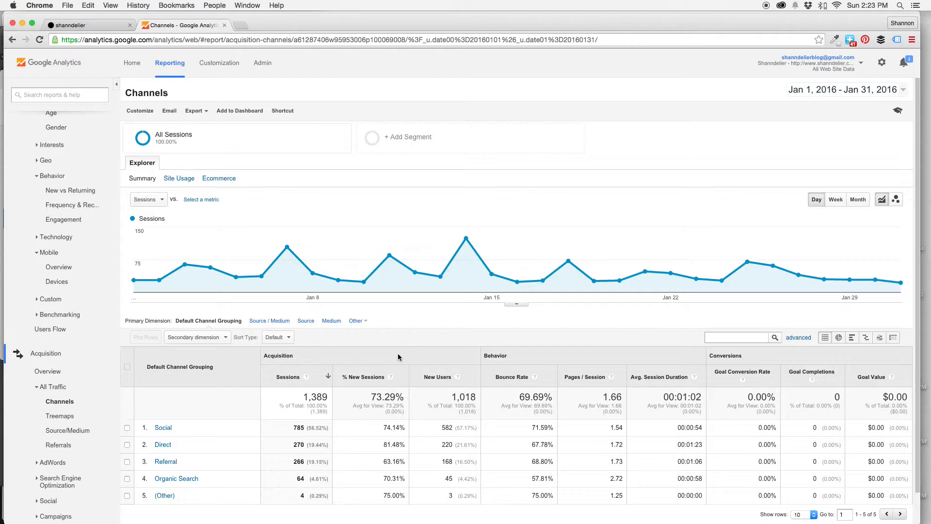
Step: Review the channel table and drill down into the Social channel to list traffic by social network
scroll(398, 357, "down", 2)
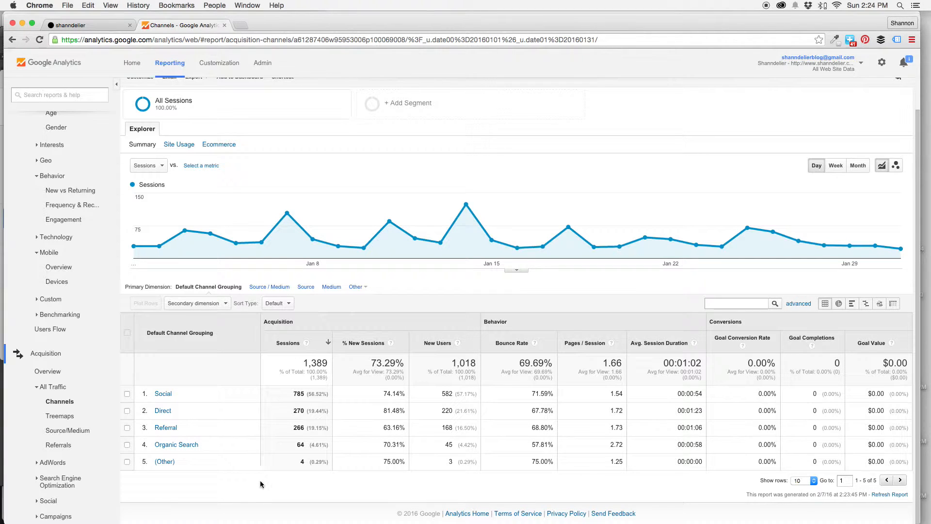
scroll(260, 482, "up", 1)
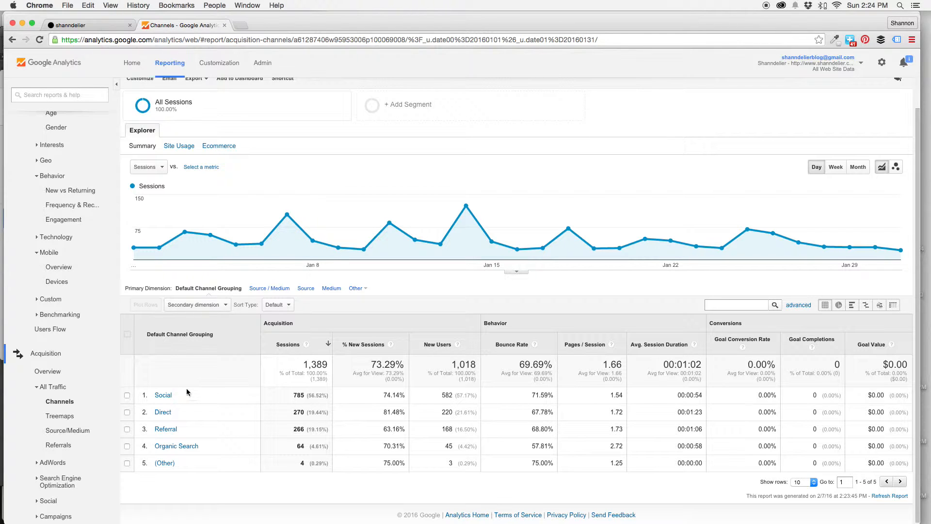
left_click(164, 395)
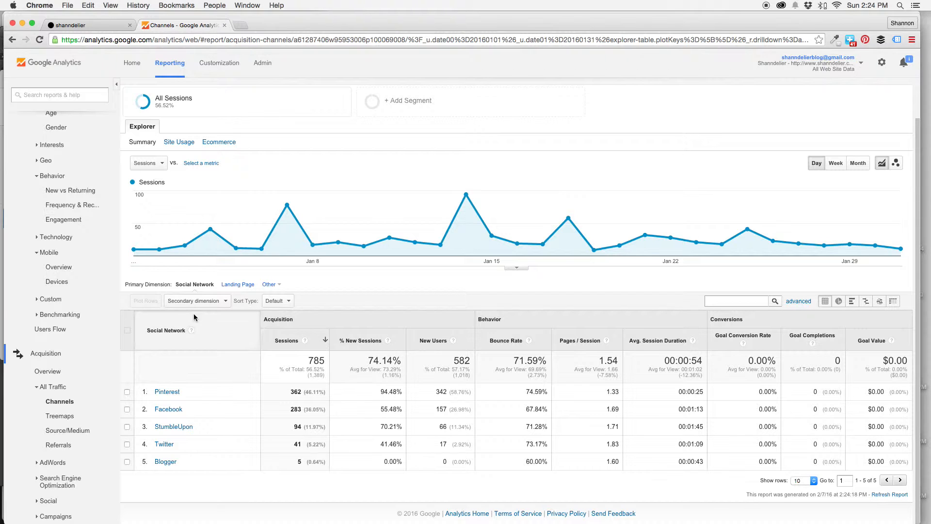
Step: Drill down into the Referral channel, examine its referring sources, and return to the full list of traffic channels
left_click(168, 330)
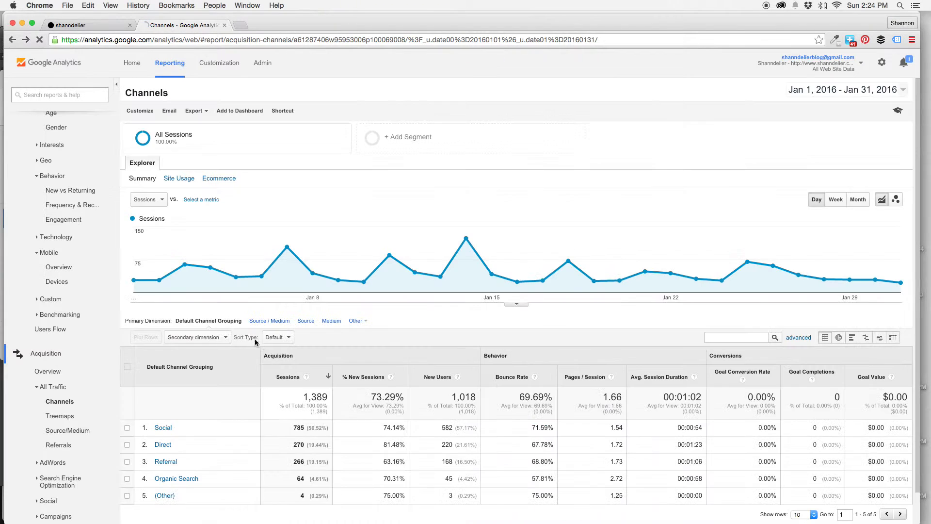
left_click(167, 462)
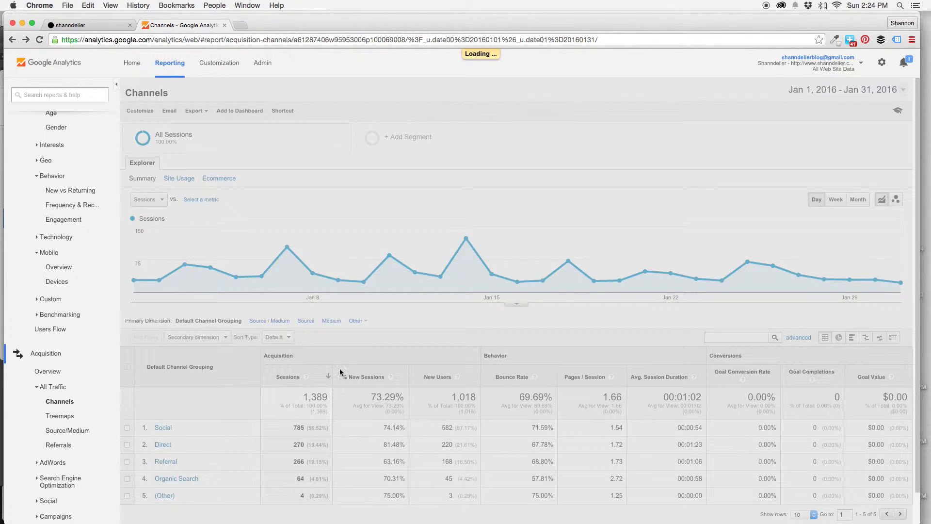
scroll(321, 332, "down", 1)
scroll(321, 331, "down", 1)
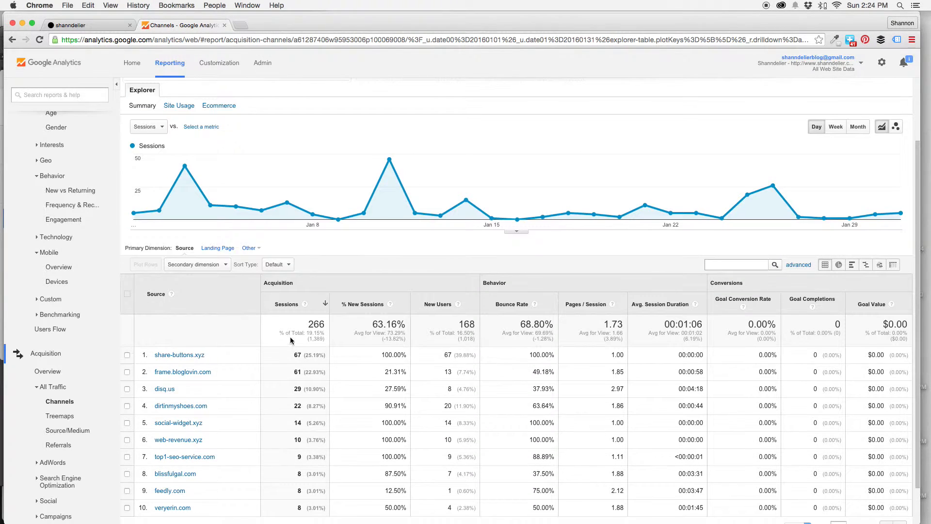
scroll(251, 355, "down", 1)
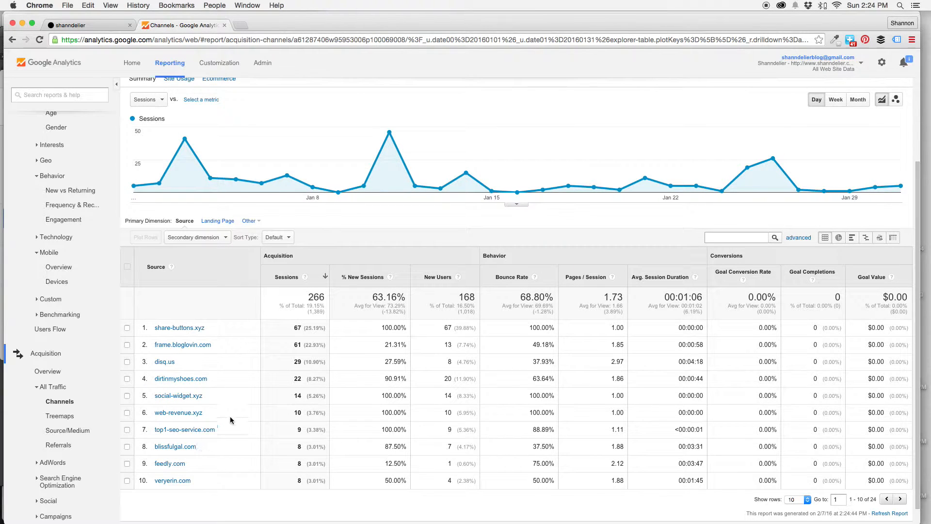
scroll(202, 377, "down", 1)
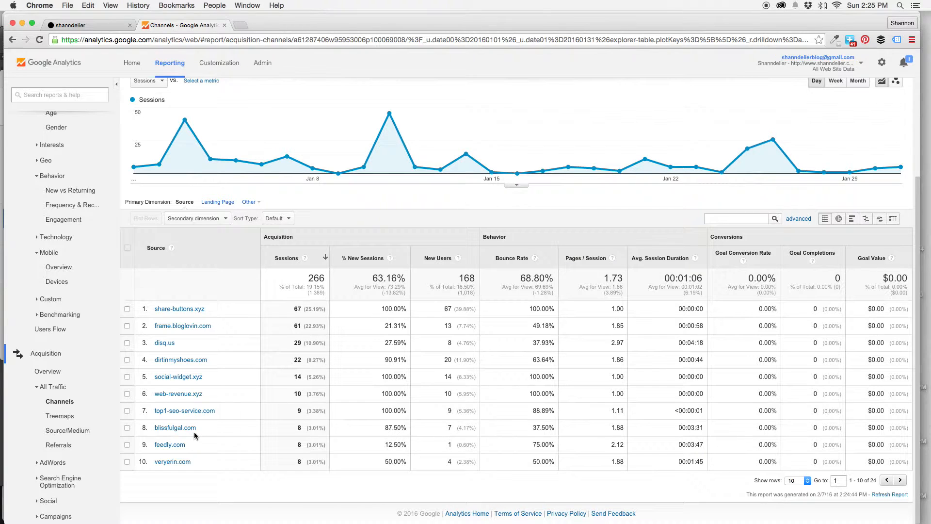
left_click(72, 396)
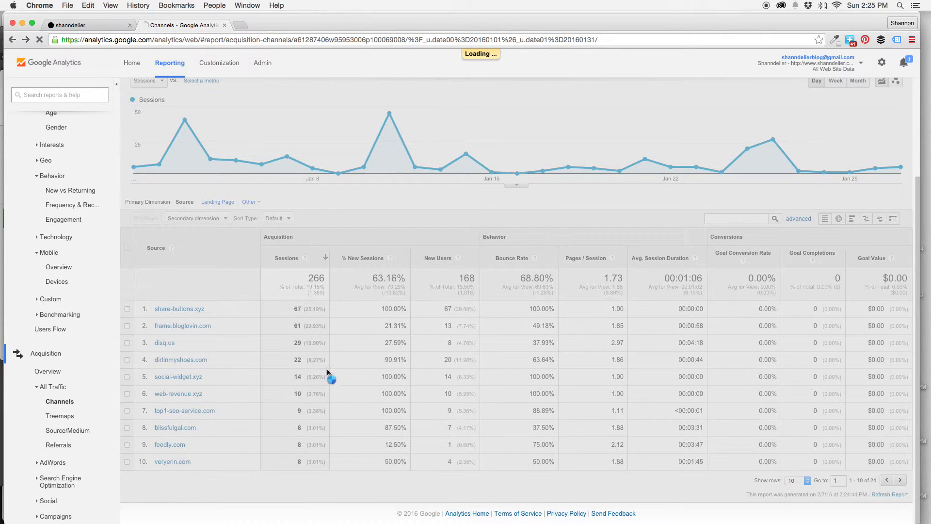
scroll(283, 403, "down", 2)
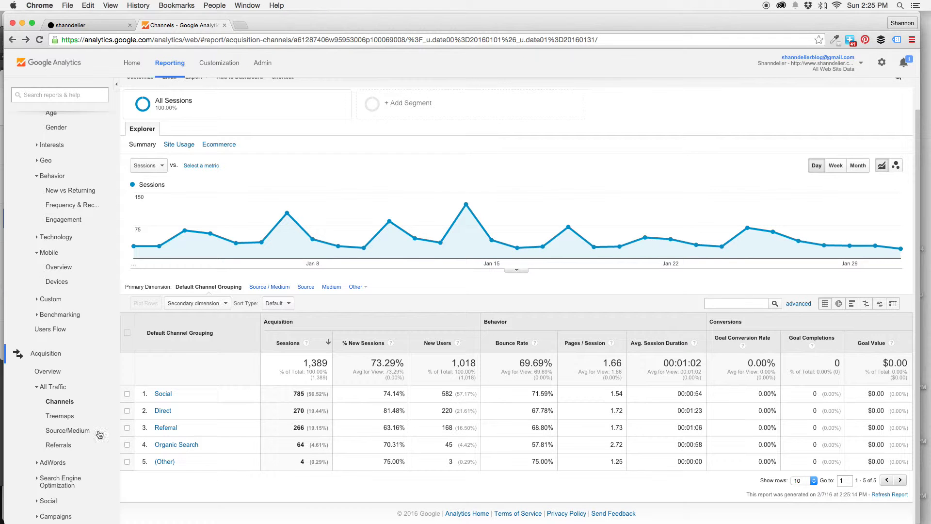
Step: Open the Search Engine Optimization Queries report and sort the search queries by clicks
scroll(97, 439, "down", 3)
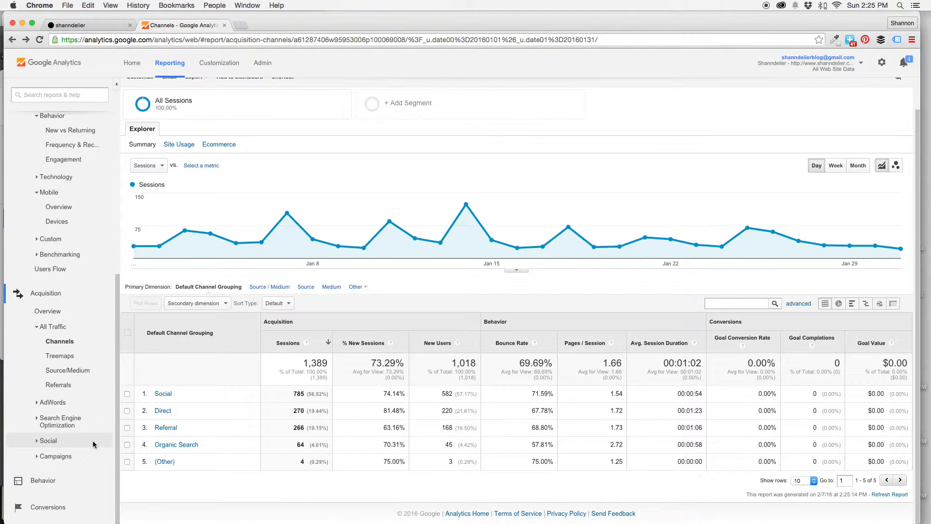
left_click(62, 418)
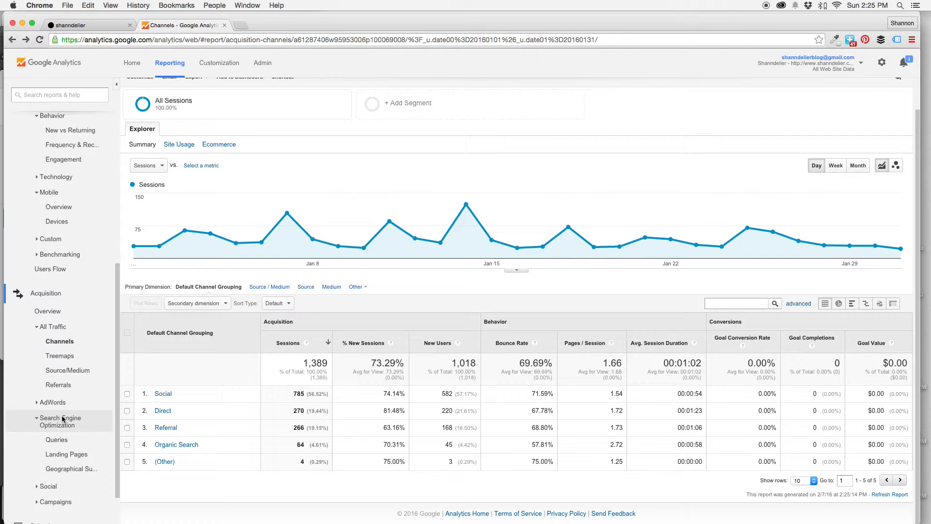
left_click(61, 442)
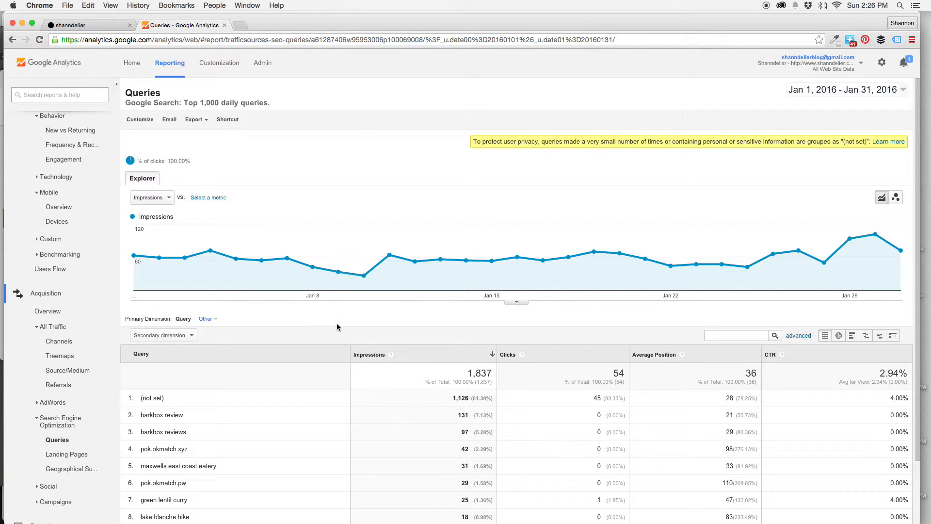
scroll(338, 327, "down", 3)
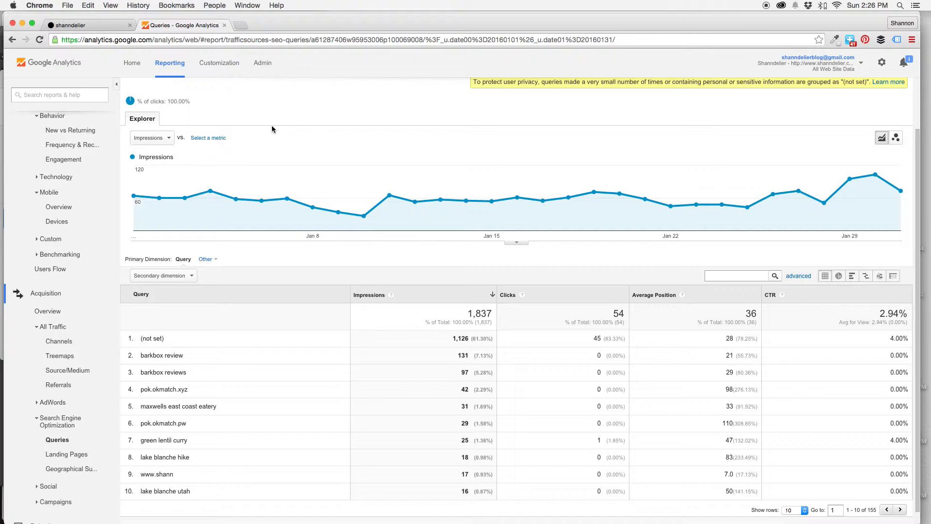
scroll(326, 124, "down", 1)
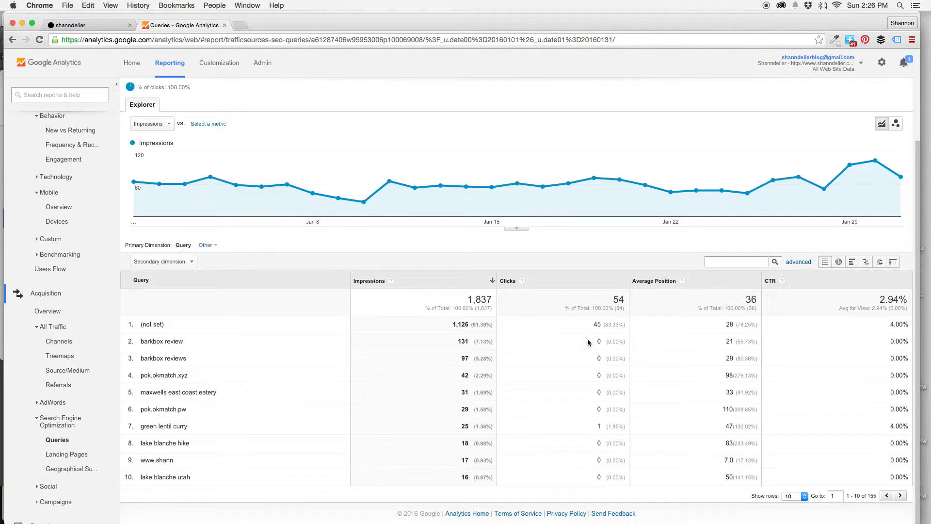
left_click(596, 286)
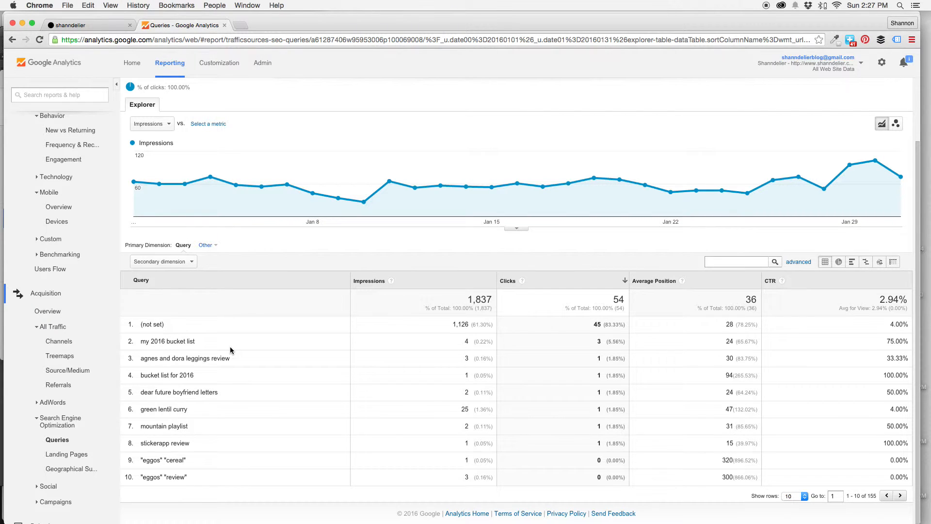
Step: Open the Search Engine Optimization Landing Pages report, sort it by clicks and examine the most clicked posts
left_click(72, 458)
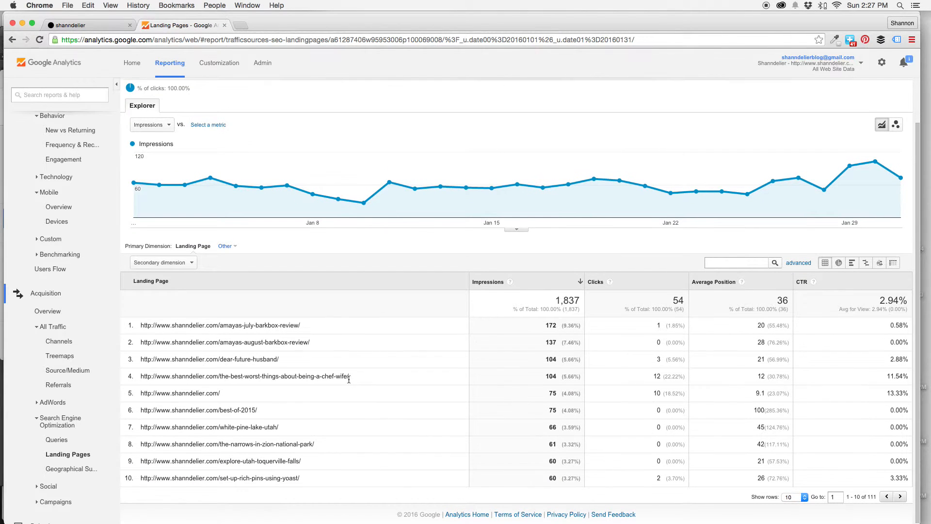
left_click(660, 285)
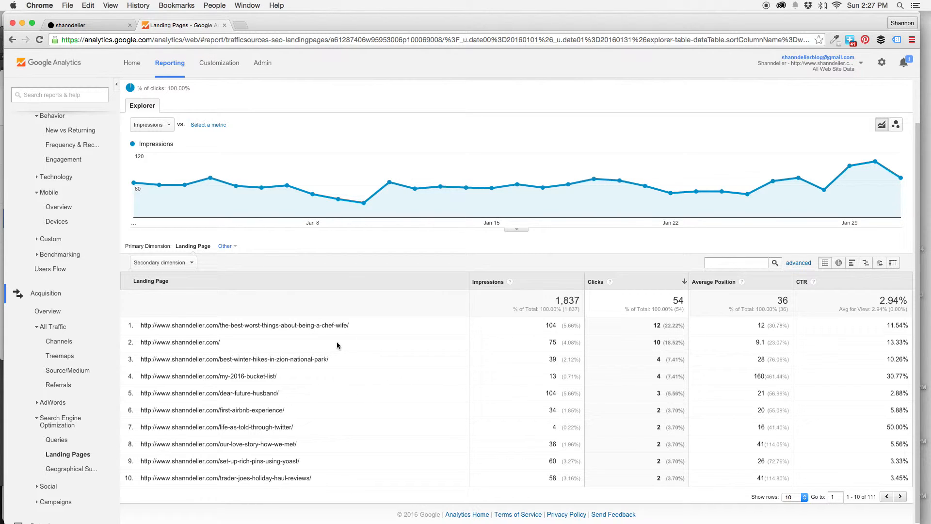
scroll(346, 404, "down", 1)
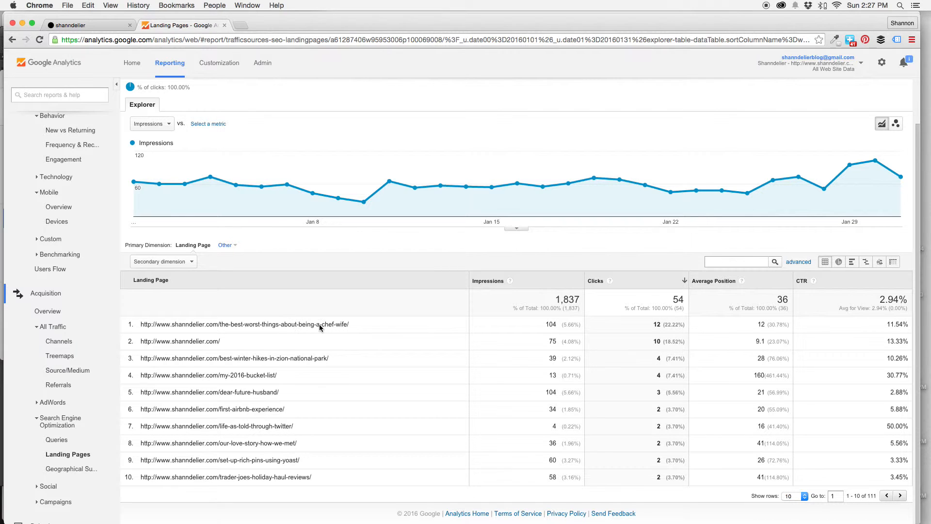
left_click_drag(354, 328, 141, 327)
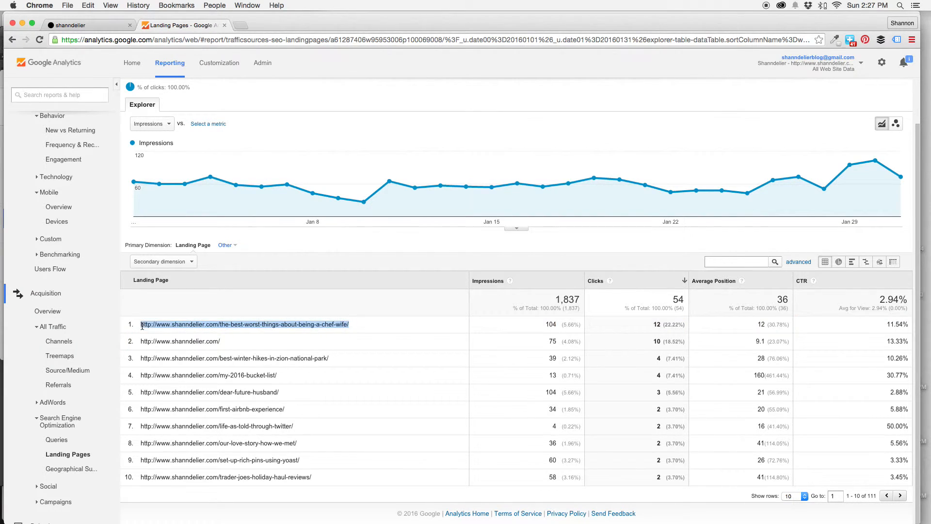
left_click(350, 302)
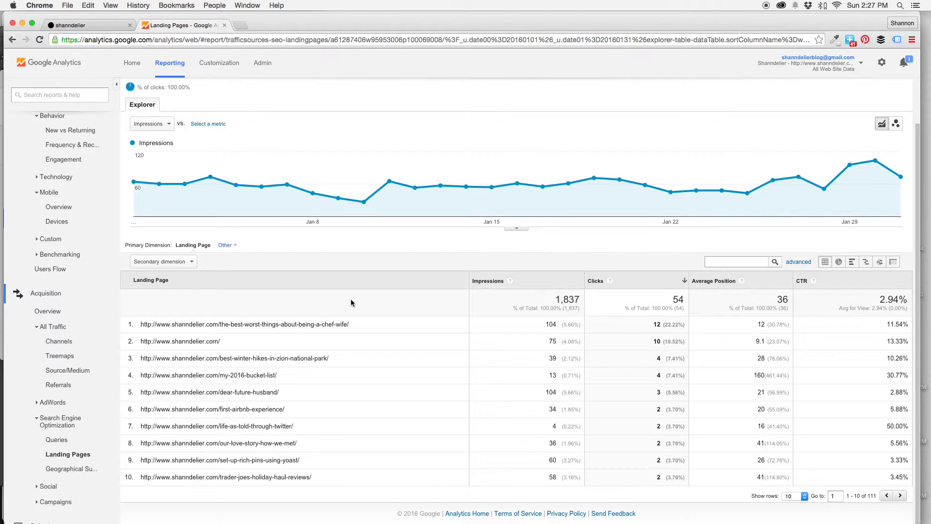
left_click_drag(333, 361, 244, 360)
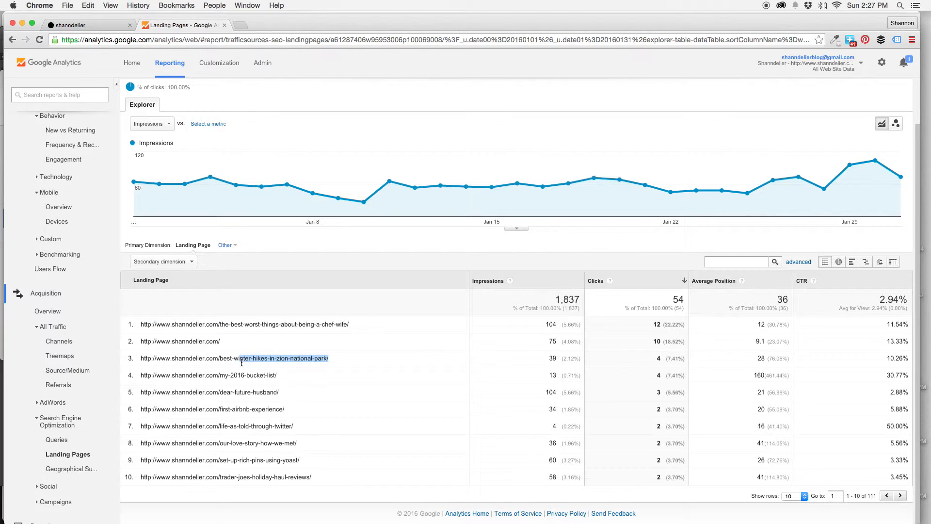
left_click(360, 313)
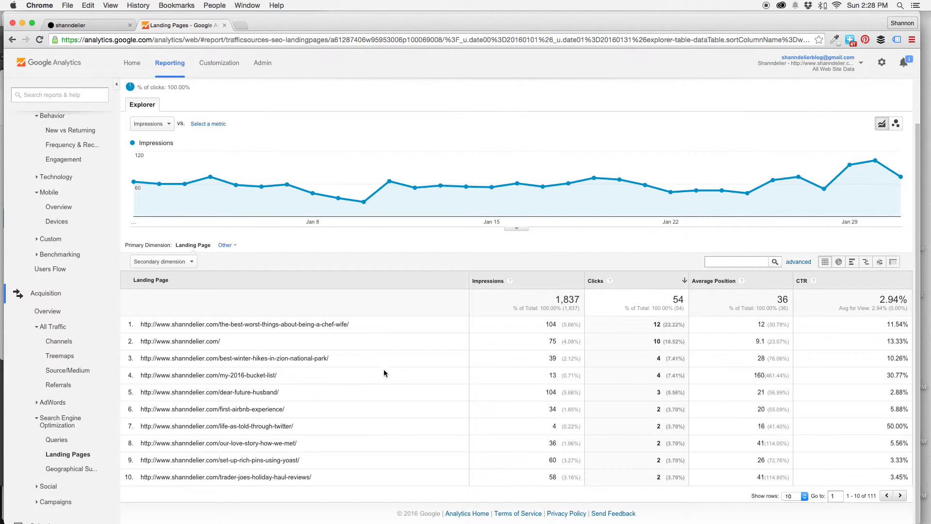
Step: Open the All Pages report under the Behavior site content reports and review the most viewed pages
scroll(72, 473, "down", 2)
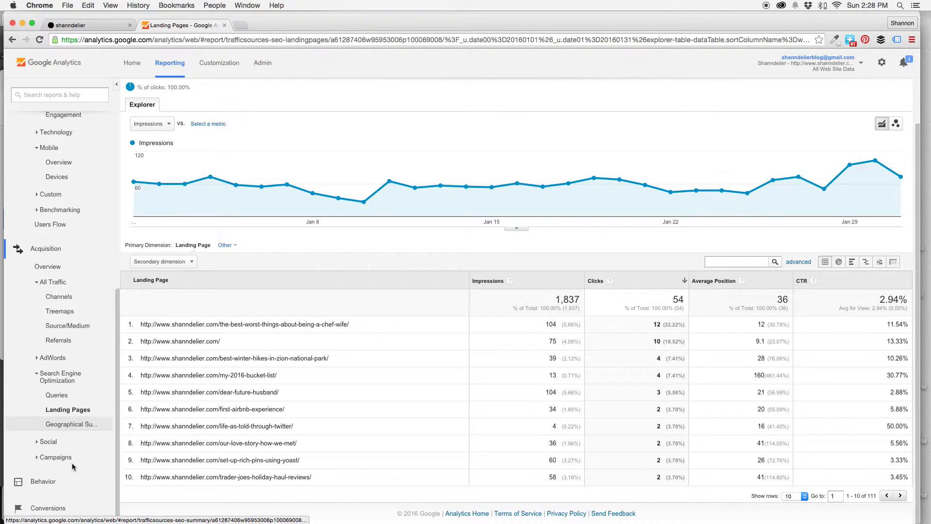
left_click(63, 482)
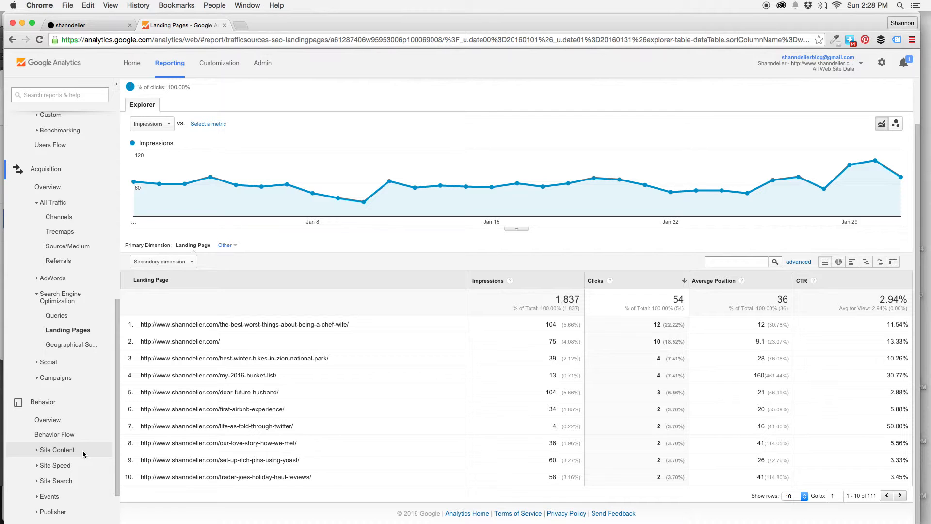
left_click(70, 450)
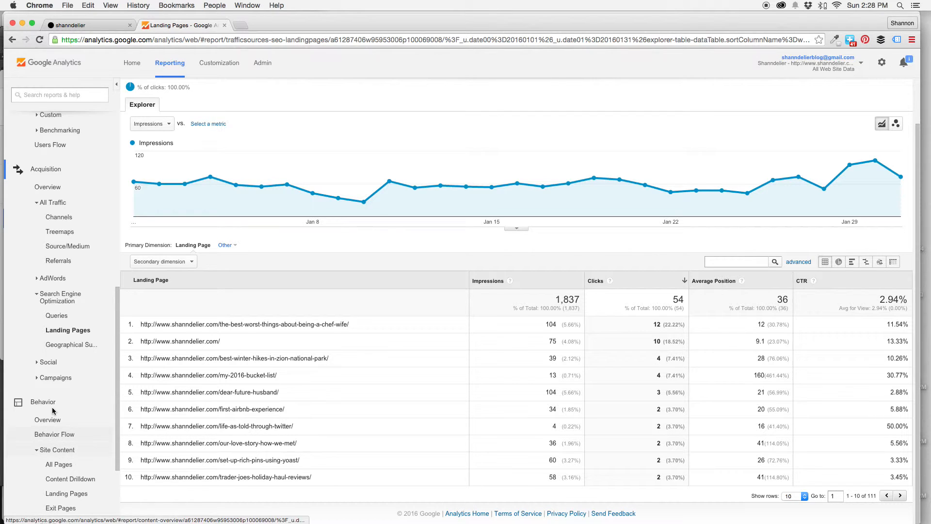
scroll(70, 454, "down", 1)
left_click(59, 427)
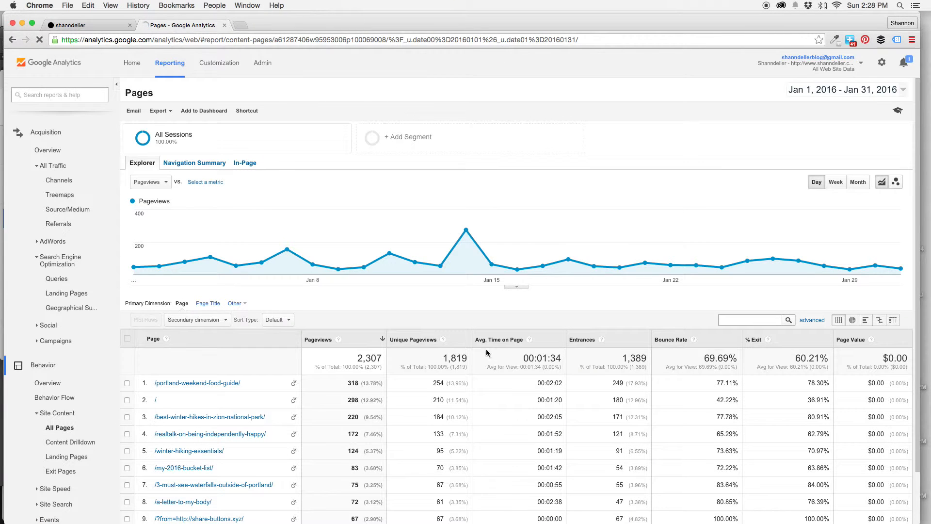
scroll(469, 308, "down", 1)
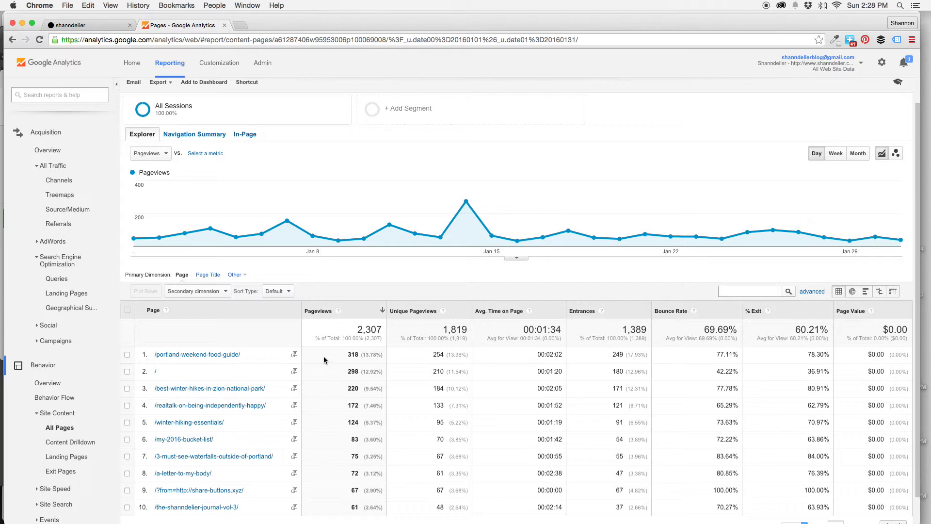
scroll(324, 359, "up", 1)
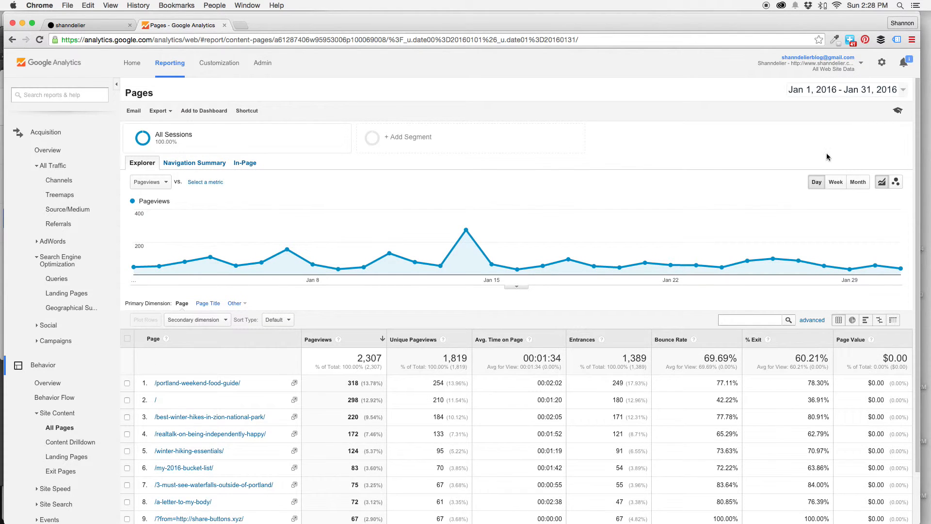
scroll(394, 356, "down", 2)
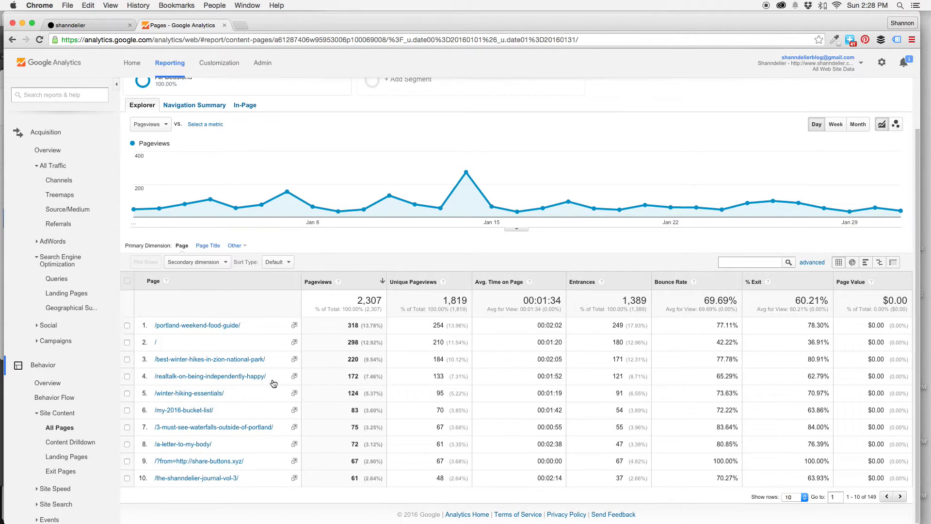
scroll(272, 383, "up", 1)
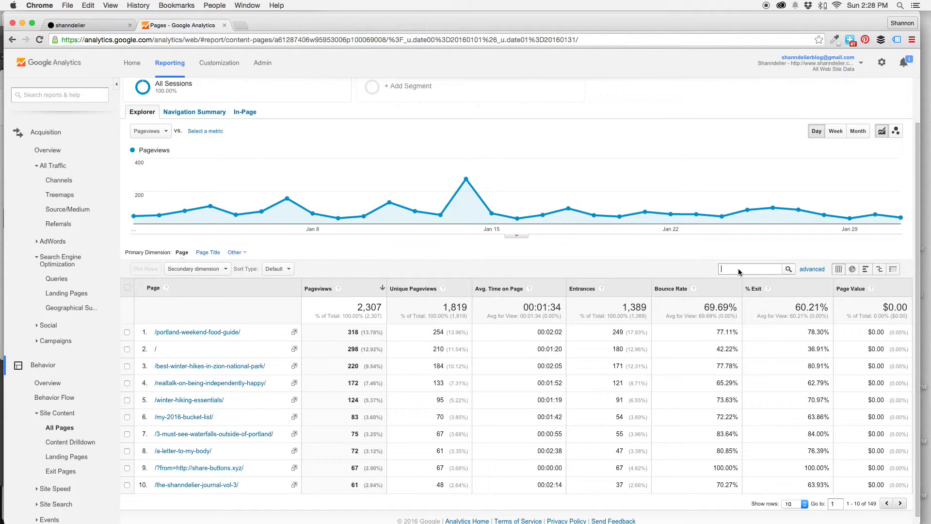
Step: List the pages by Page Title and filter the table for "portland food guide"
left_click(206, 253)
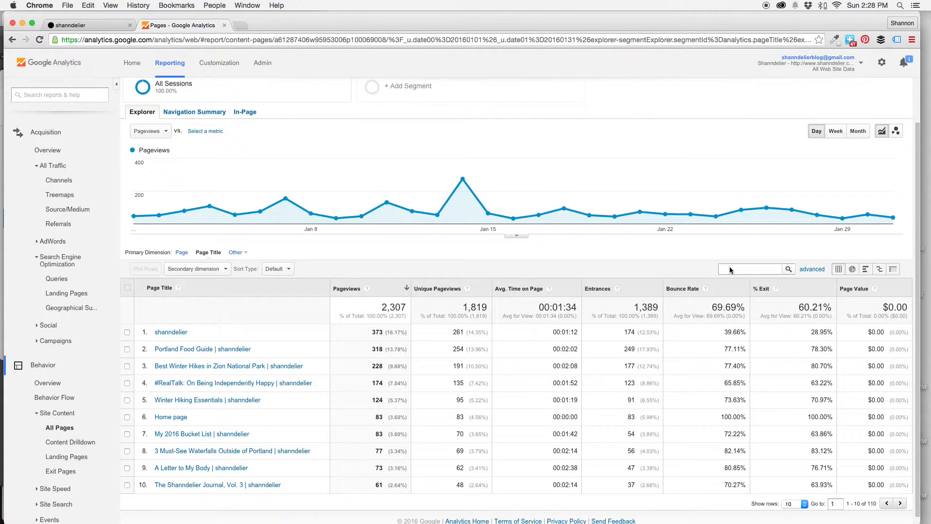
type("portland w")
key("BackSpace")
key("BackSpace")
type("food guide")
key("Return")
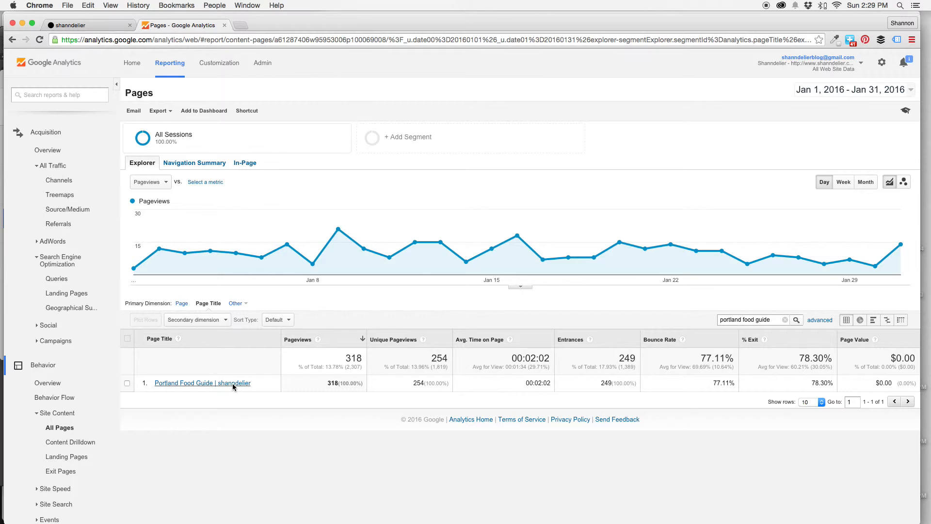
Step: Add Source as the secondary dimension and examine which sites send traffic to the Portland food guide
left_click(209, 323)
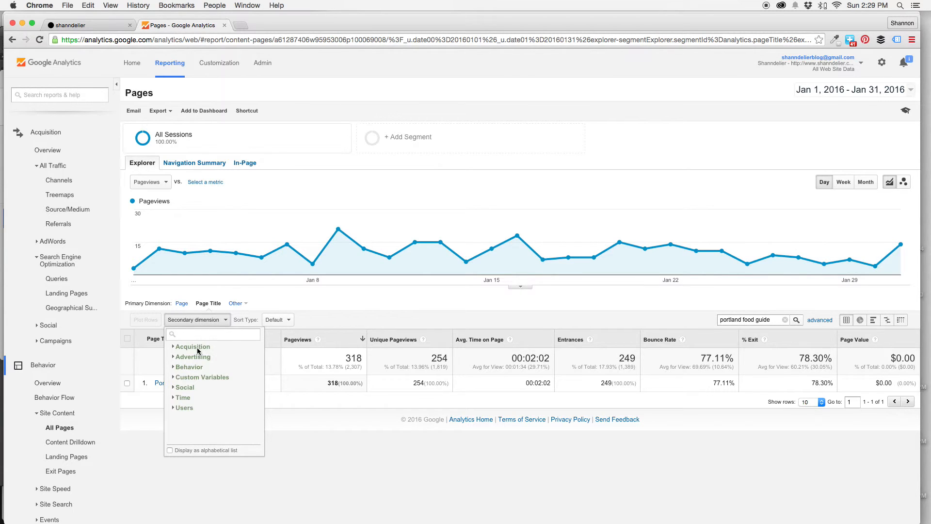
left_click(199, 347)
left_click(190, 402)
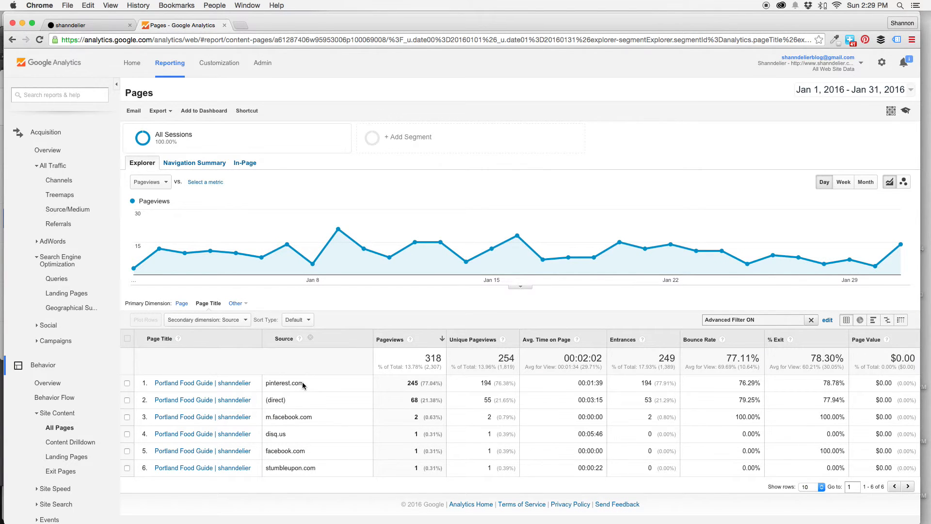
left_click_drag(304, 383, 265, 388)
left_click(320, 389)
left_click_drag(291, 406, 267, 404)
left_click(337, 389)
Step: Reset to the unfiltered All Pages report and drill down into the /best-winter-hikes-in-zion-national-park/ page
left_click(56, 428)
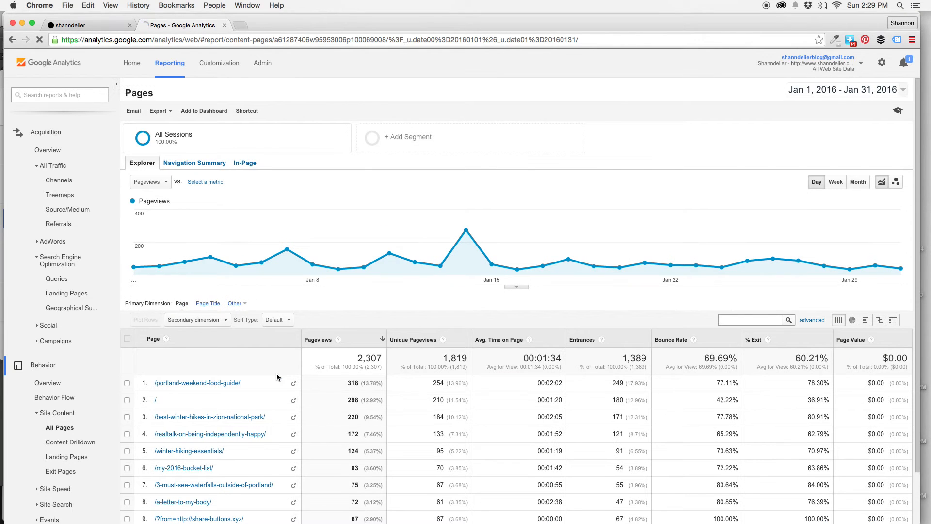
scroll(252, 425, "down", 2)
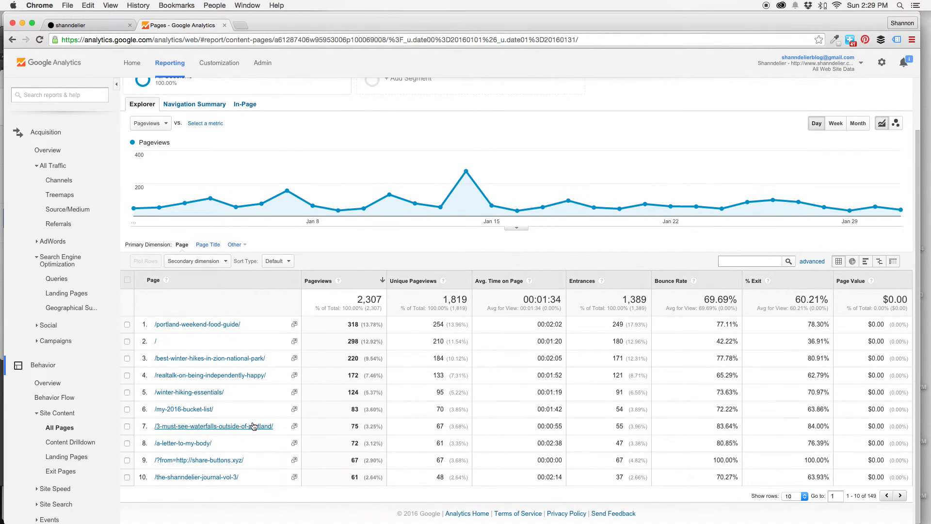
left_click(234, 362)
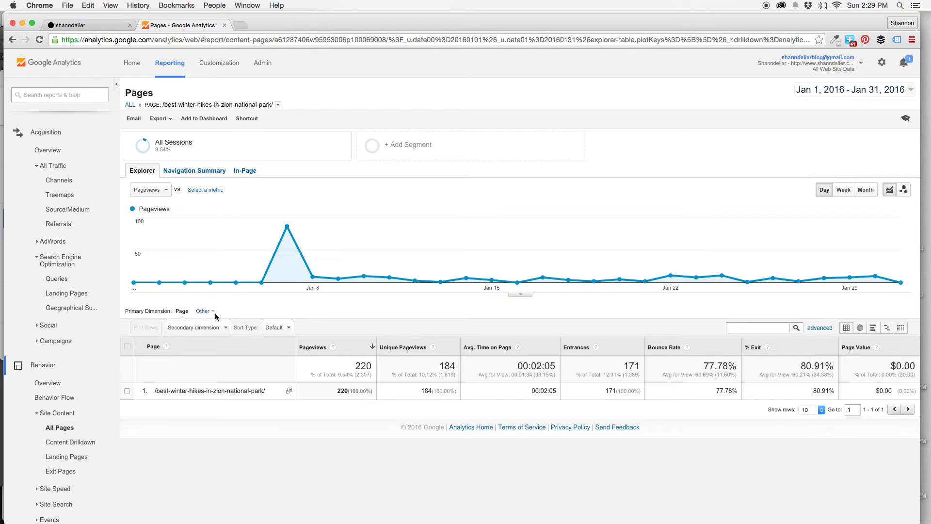
Step: Add Source as the secondary dimension and examine which sites send traffic to the Zion National Park winter hikes page
left_click(195, 327)
left_click(193, 355)
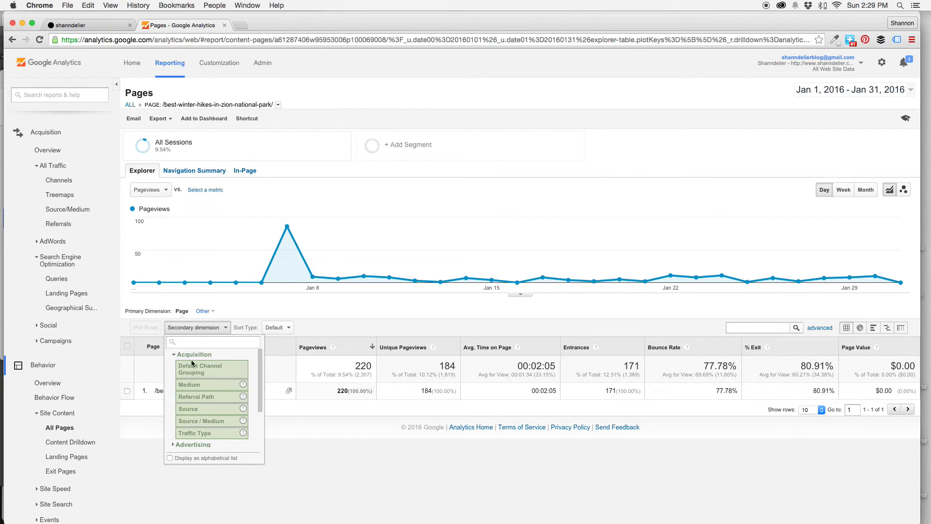
left_click(199, 406)
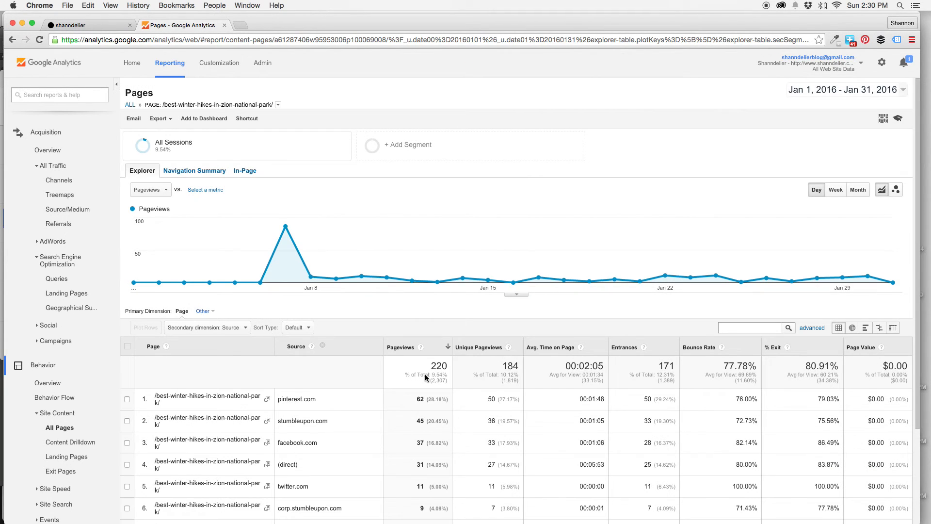
scroll(367, 435, "down", 3)
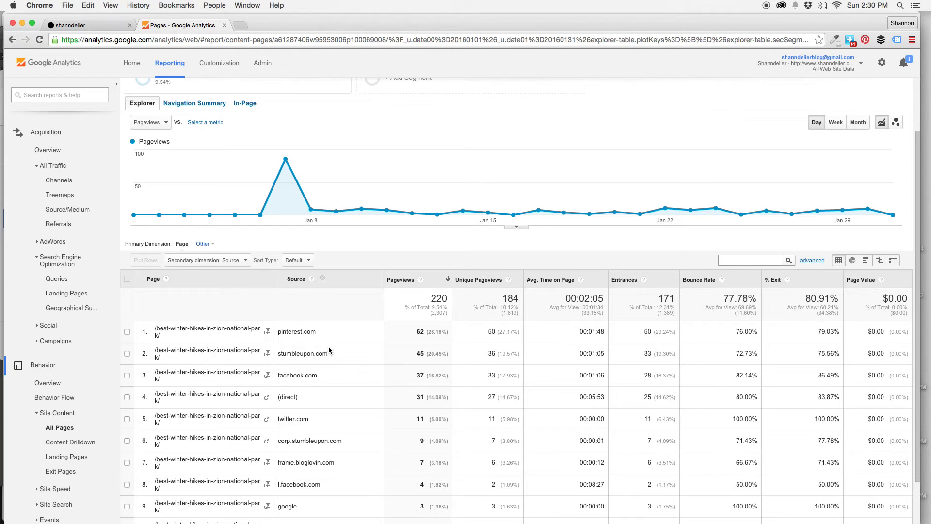
scroll(351, 359, "down", 2)
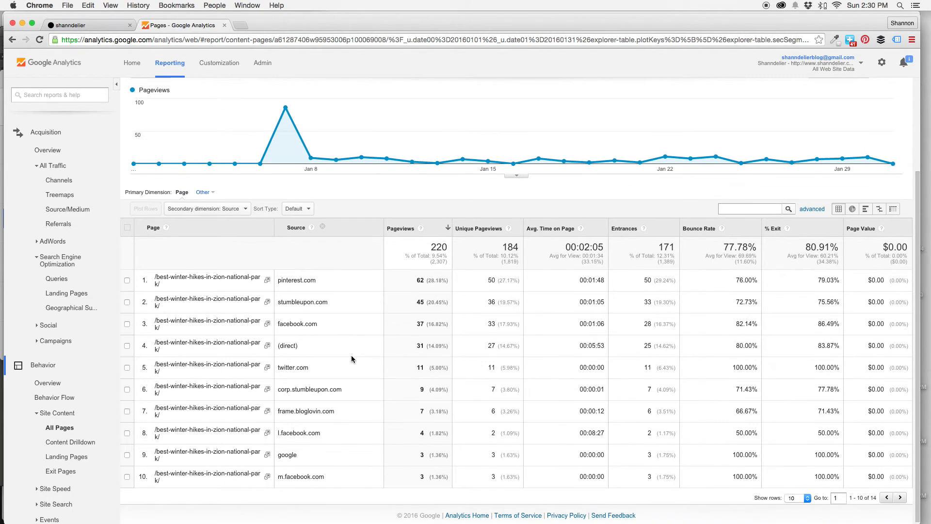
scroll(351, 356, "up", 3)
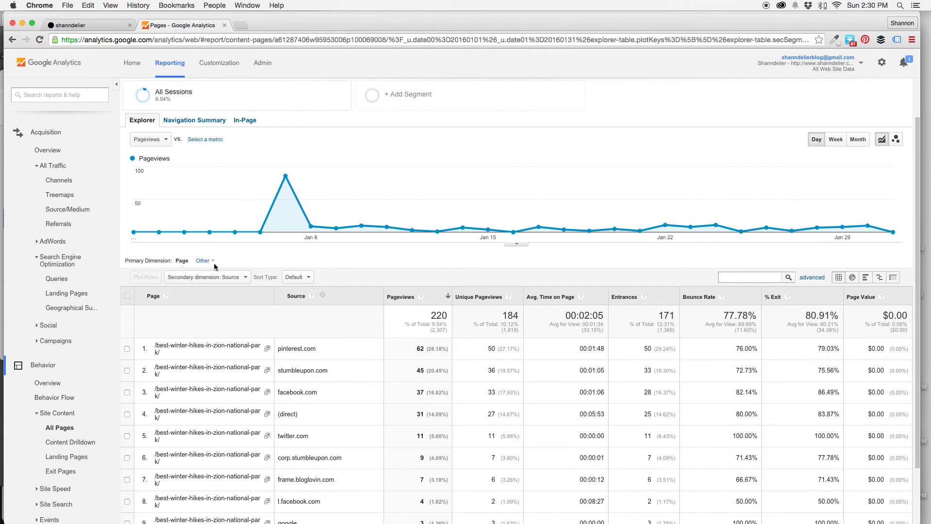
scroll(378, 281, "up", 2)
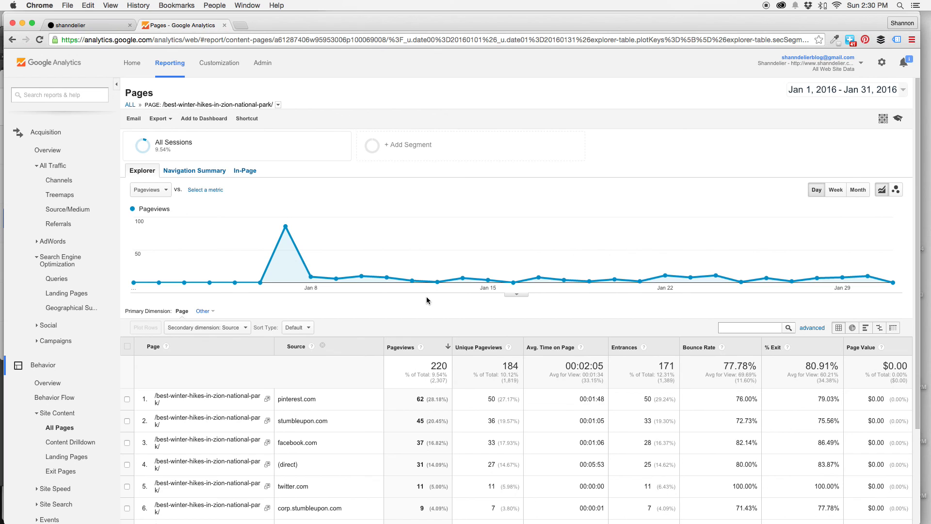
mouse_move(341, 507)
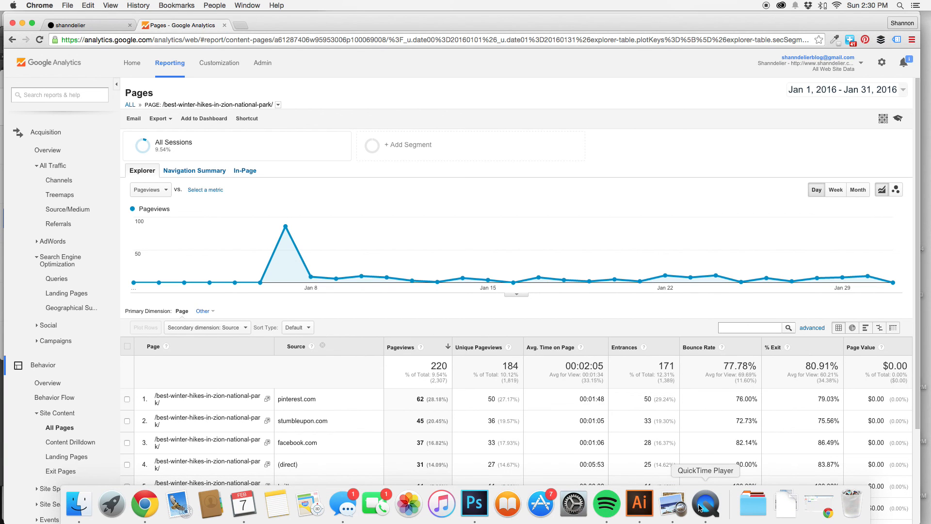